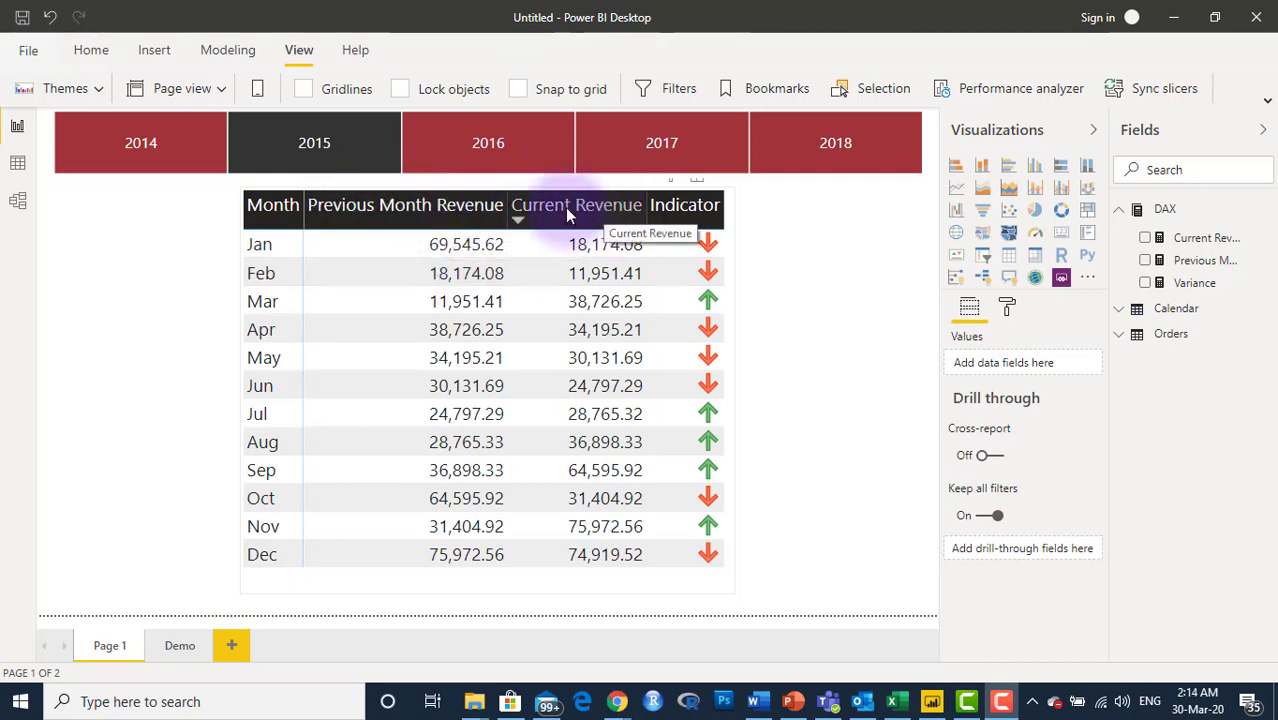
# Step: Review the monthly revenue indicators on Page 1 for 2015 and for 2016
pyautogui.click(365, 164)
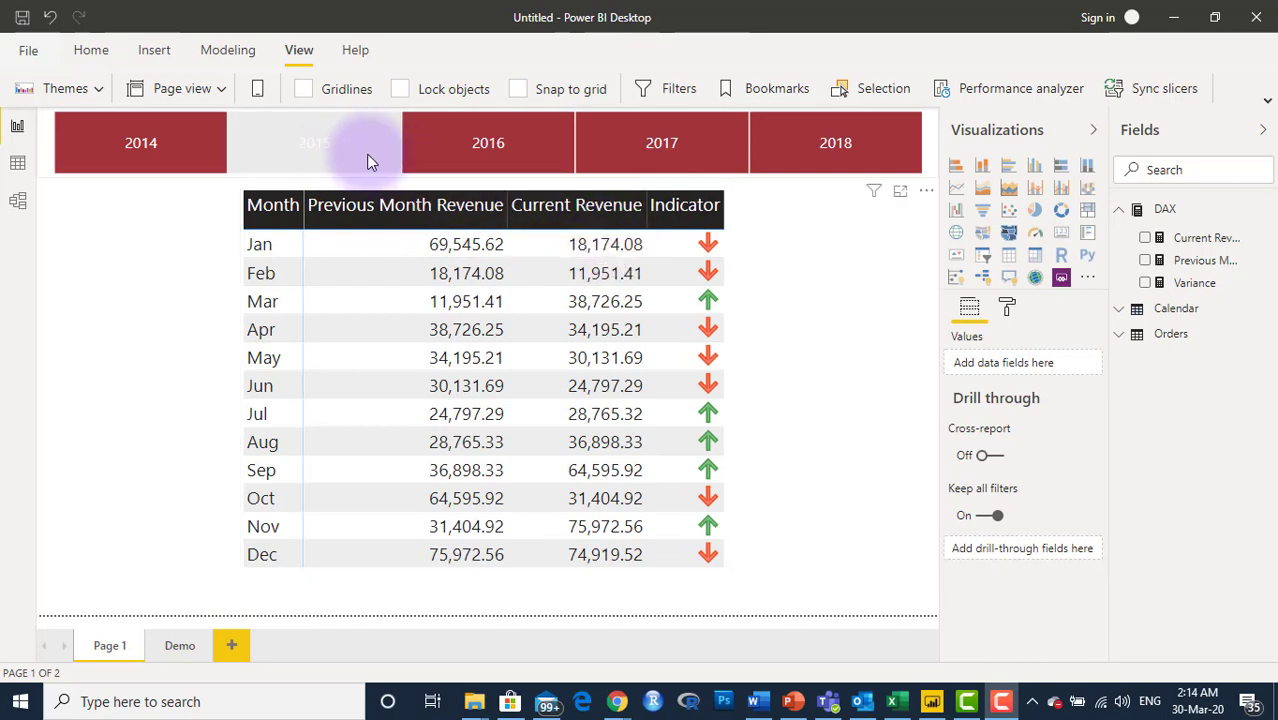
pyautogui.click(387, 139)
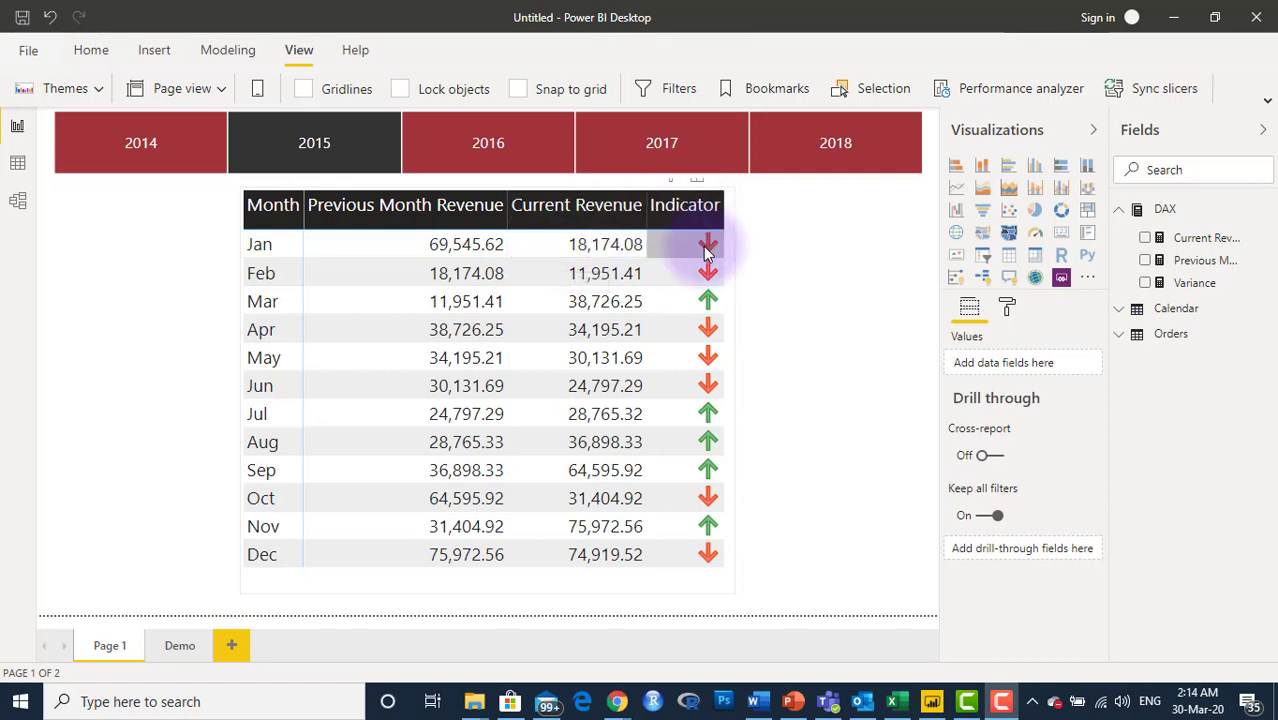
pyautogui.moveTo(708, 272)
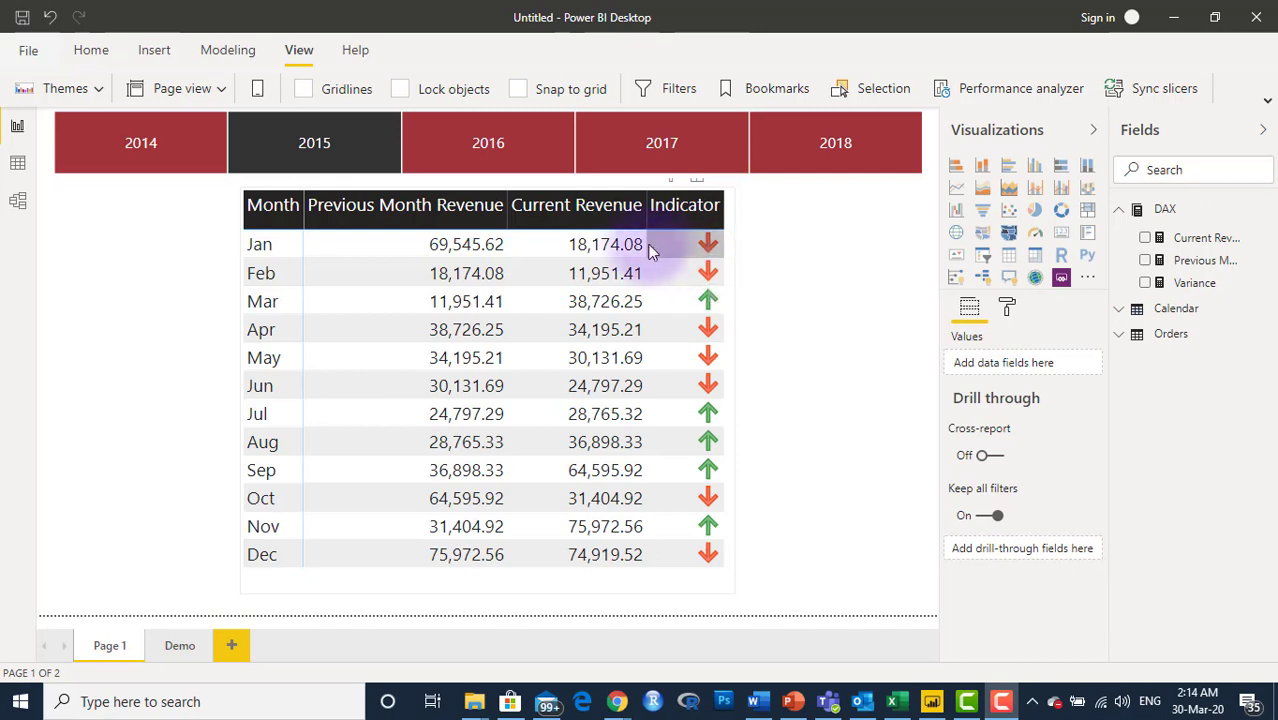
pyautogui.click(509, 146)
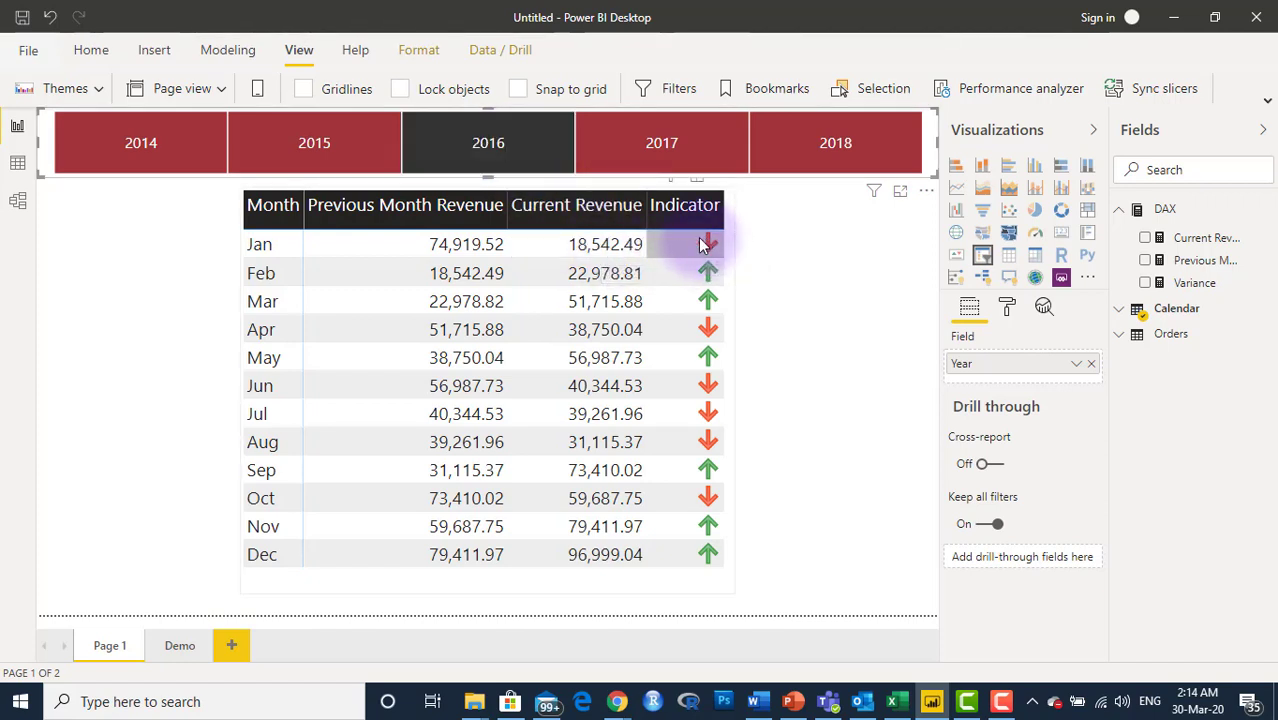
pyautogui.moveTo(703, 245)
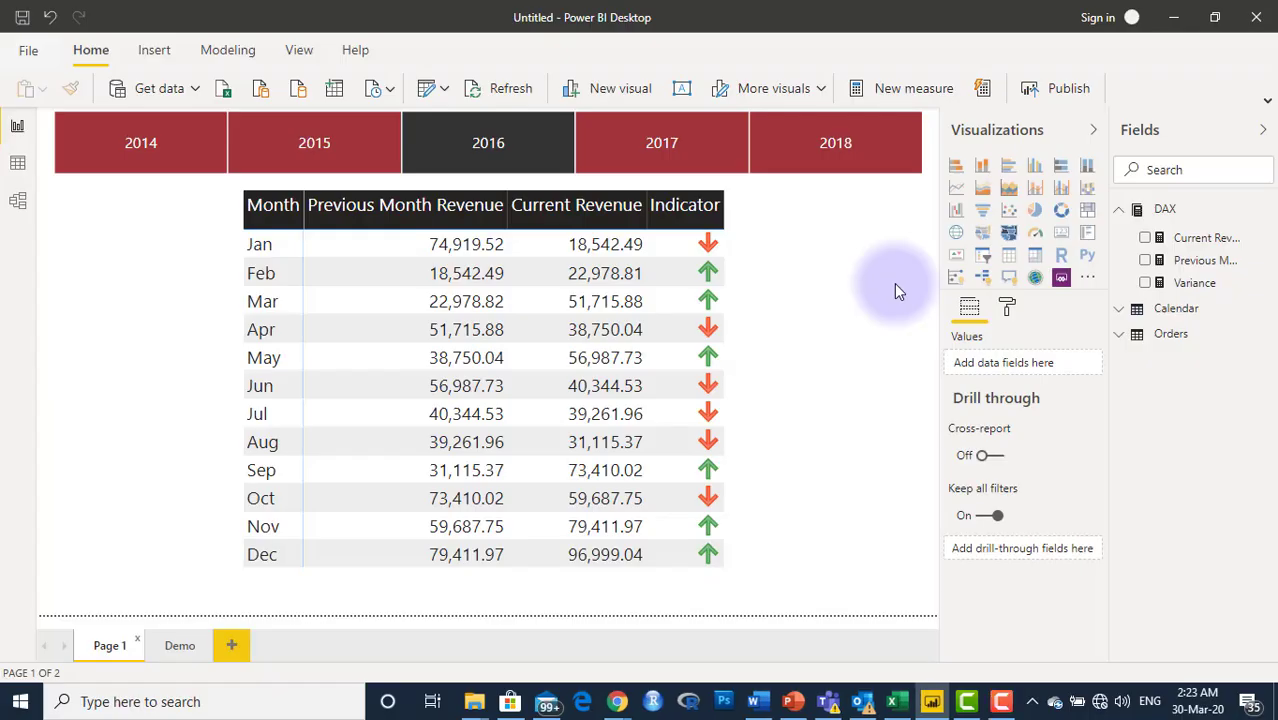
# Step: On the Demo page, select the revenue matrix and review the formulas of the Current Revenue, Previous Month Revenue and Variance measures
pyautogui.click(180, 646)
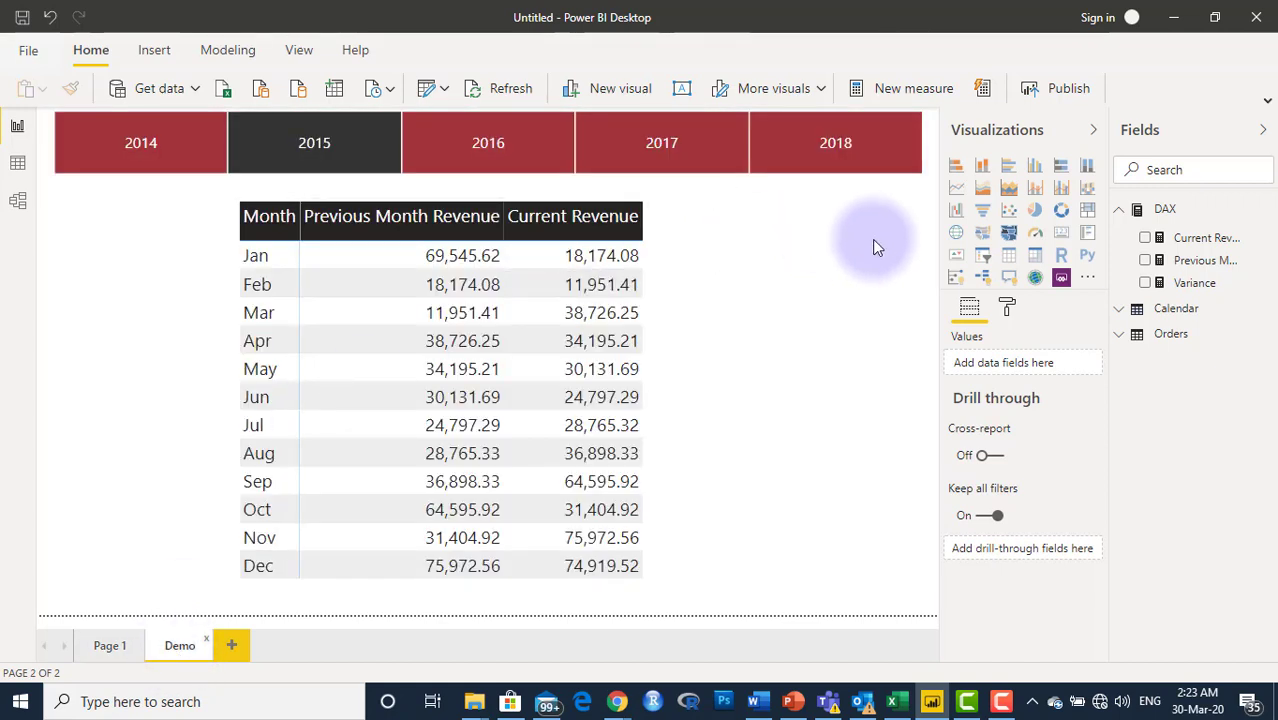
pyautogui.click(681, 254)
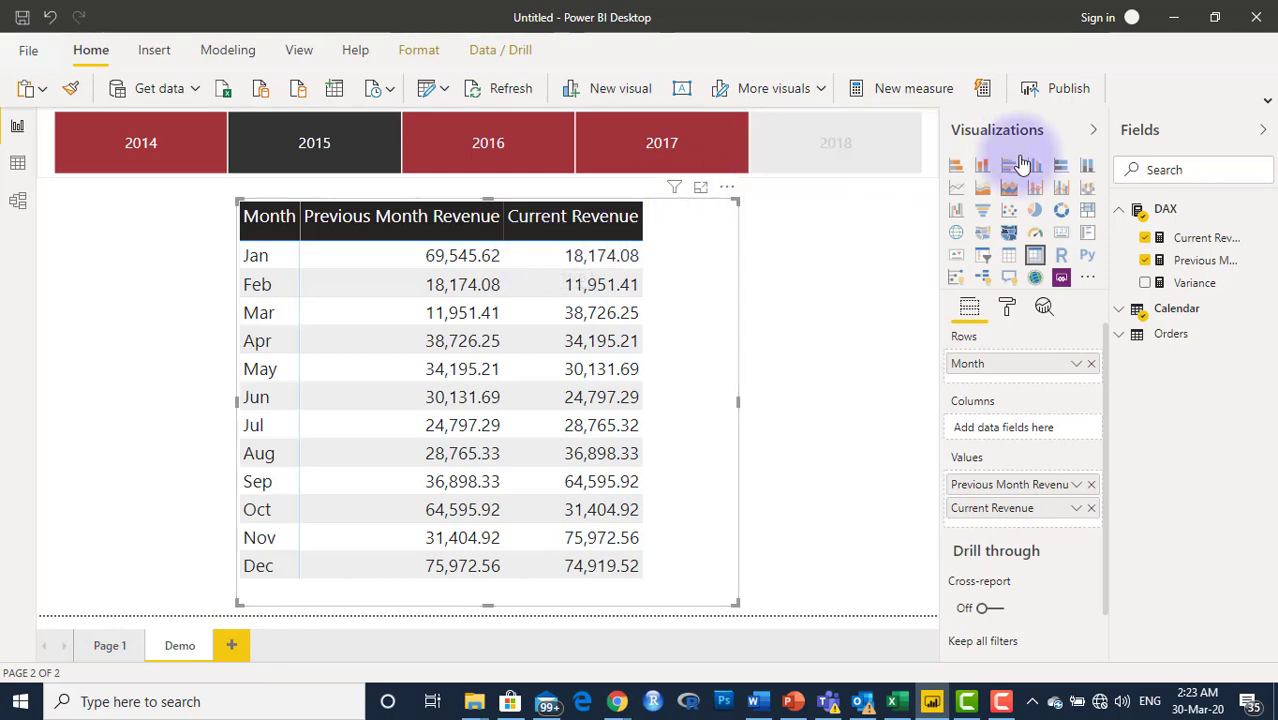
pyautogui.click(1208, 239)
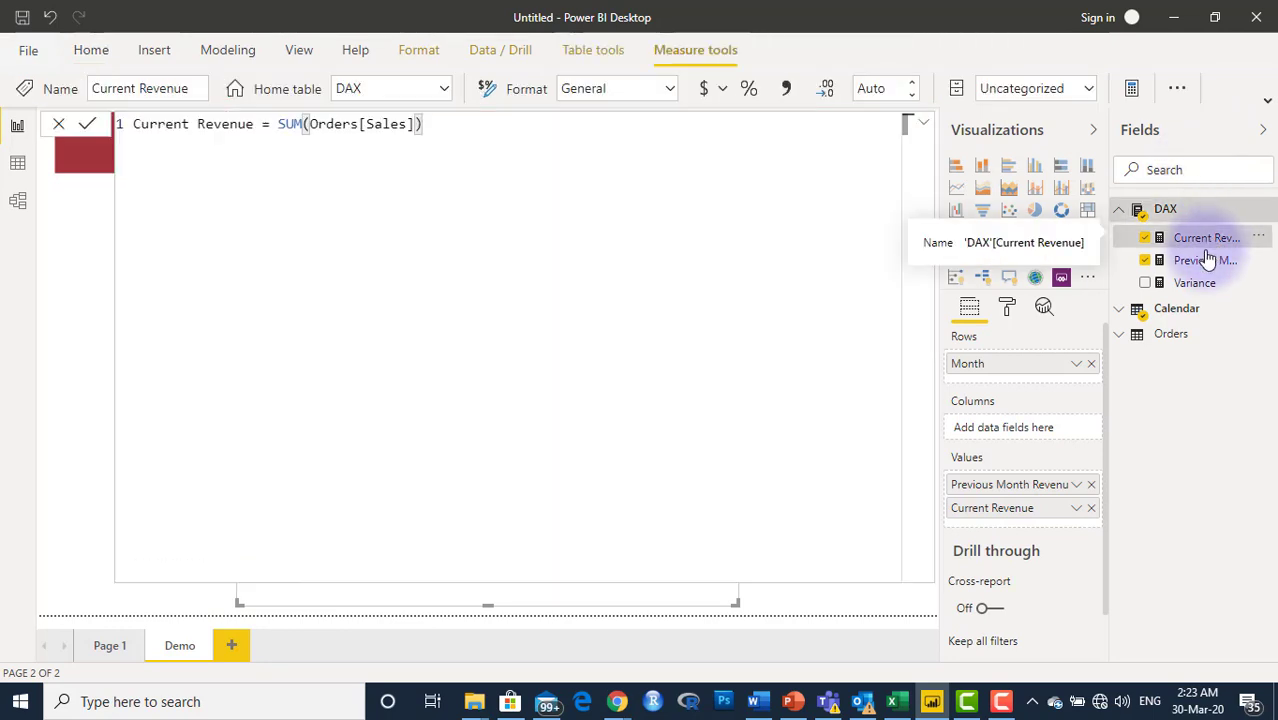
pyautogui.click(1203, 262)
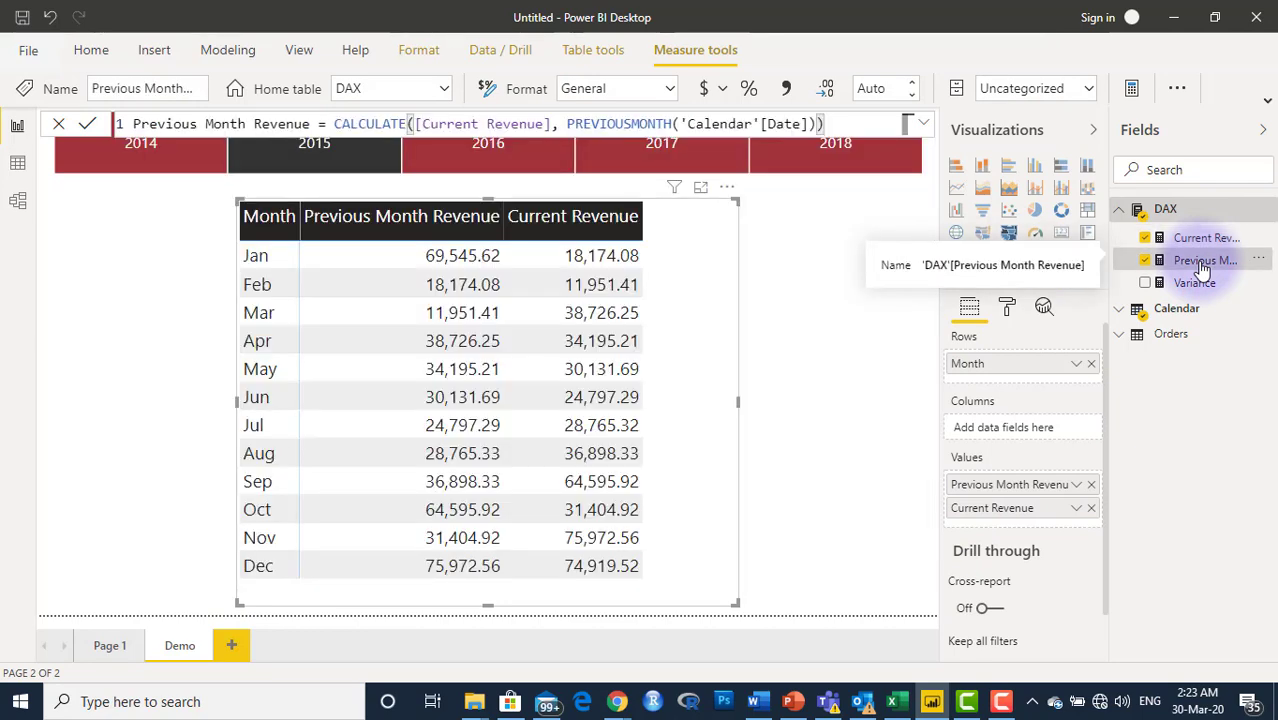
pyautogui.click(1196, 284)
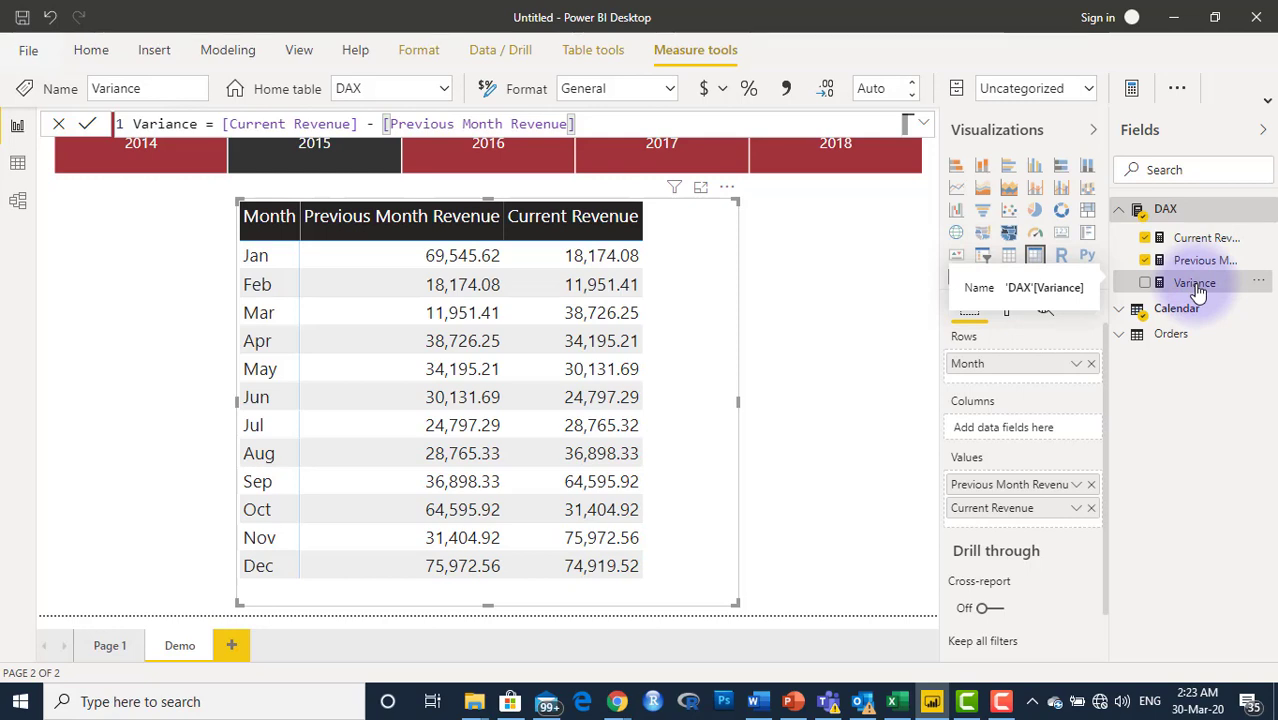
pyautogui.click(603, 125)
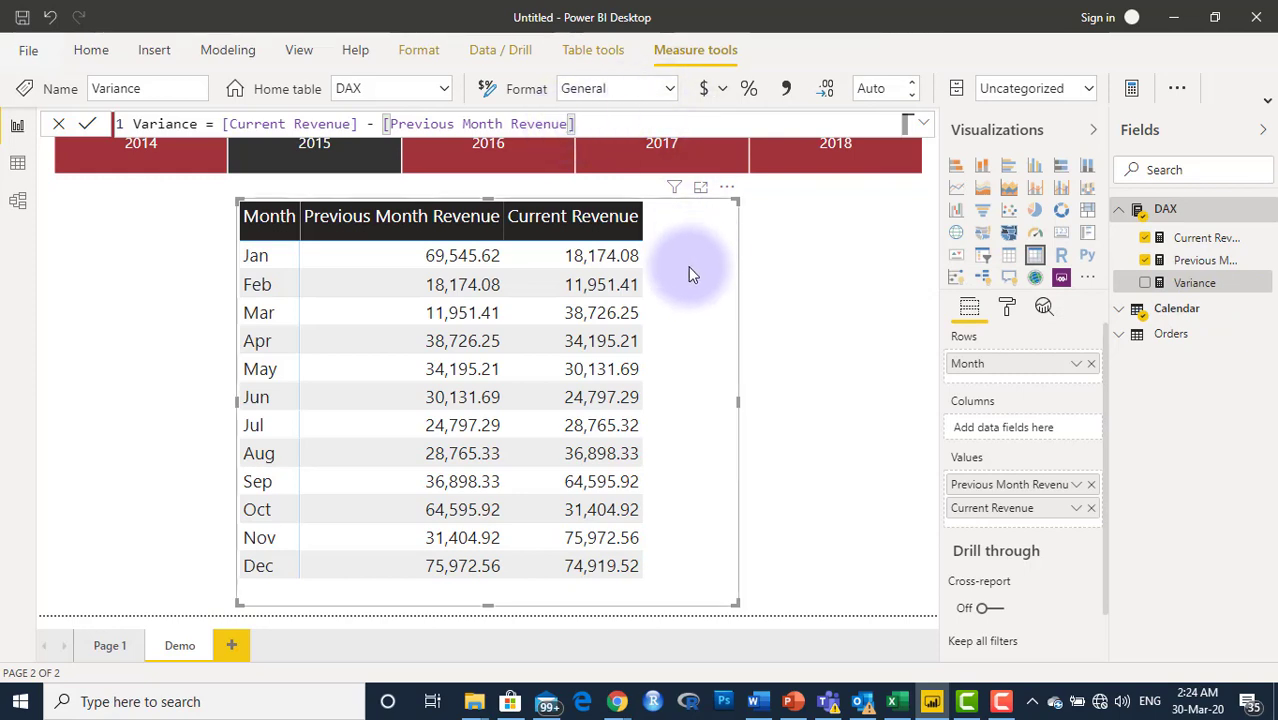
# Step: Add the Variance measure to the Demo page's revenue matrix and filter the page to 2016
pyautogui.click(1145, 284)
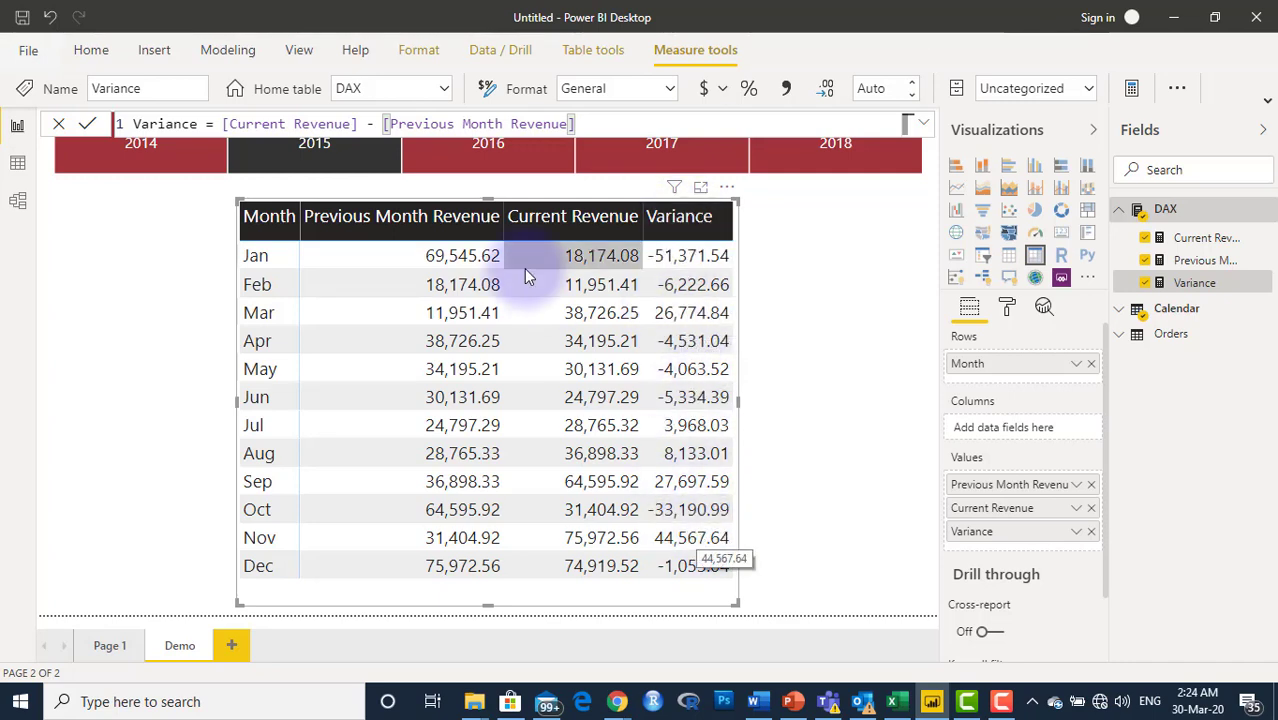
pyautogui.click(480, 154)
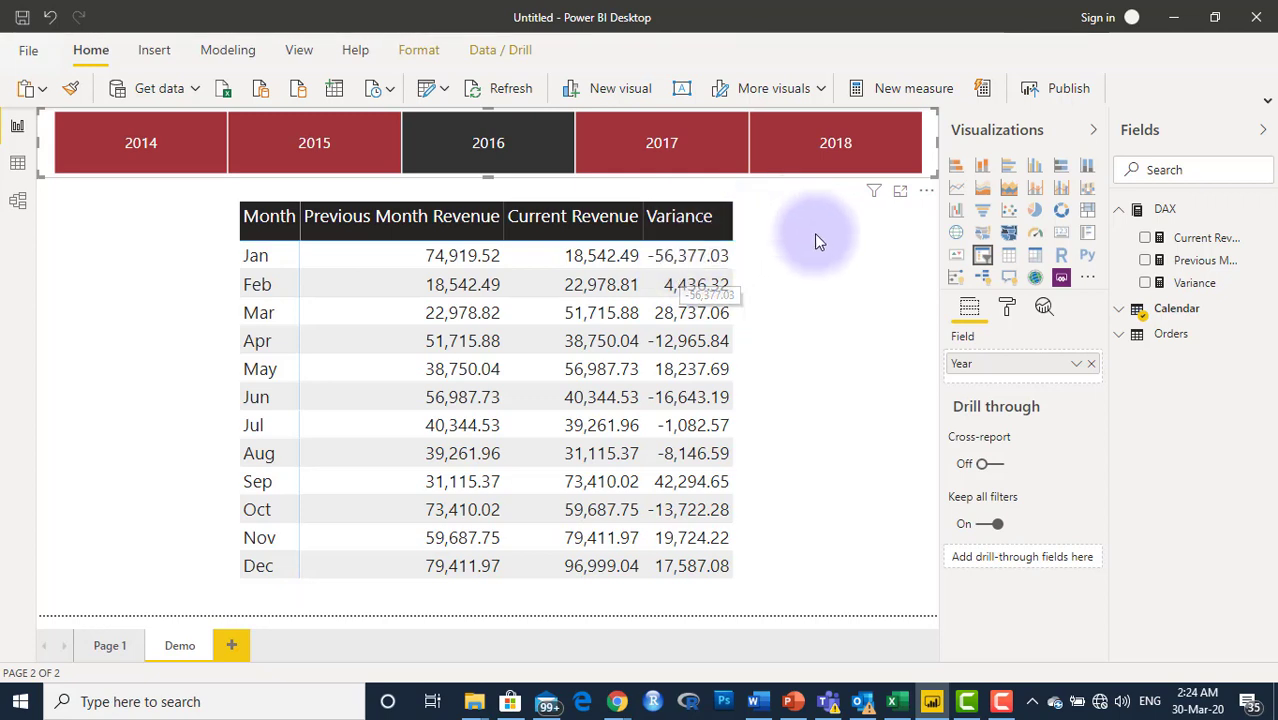
# Step: Open the icon conditional formatting of the matrix's Variance values and keep it formatted by Rules
pyautogui.click(740, 537)
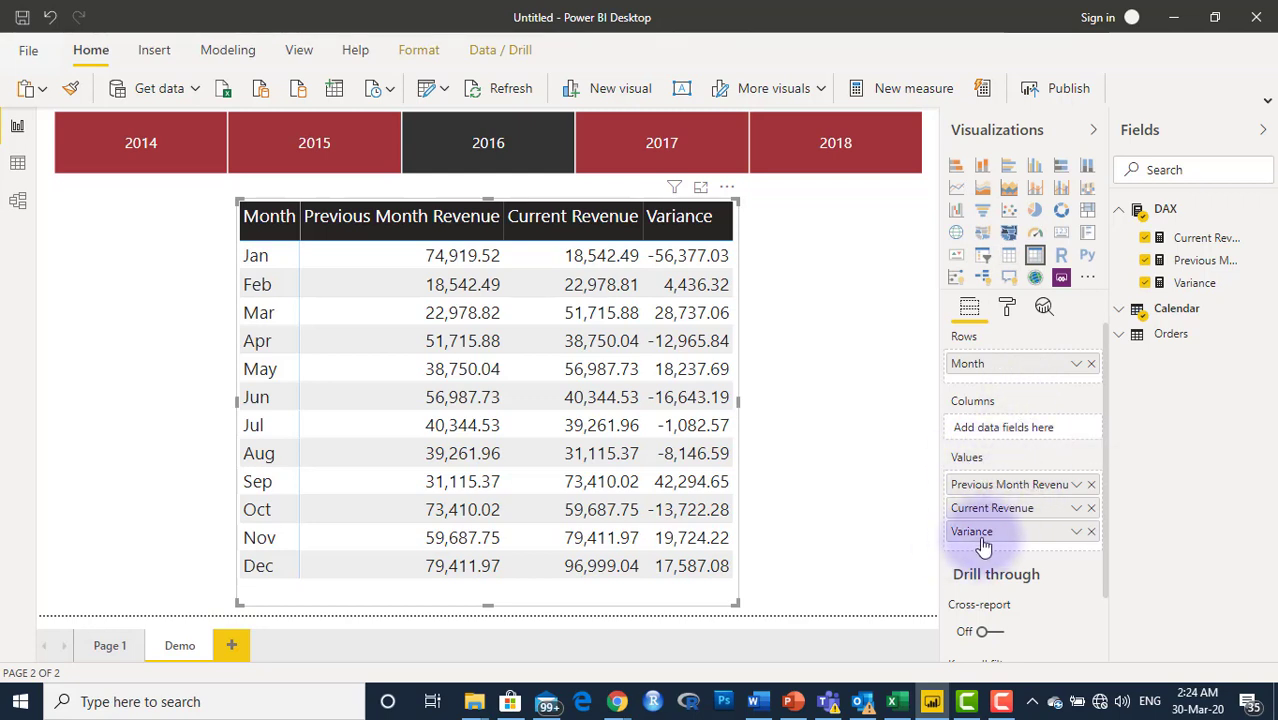
pyautogui.click(1076, 535)
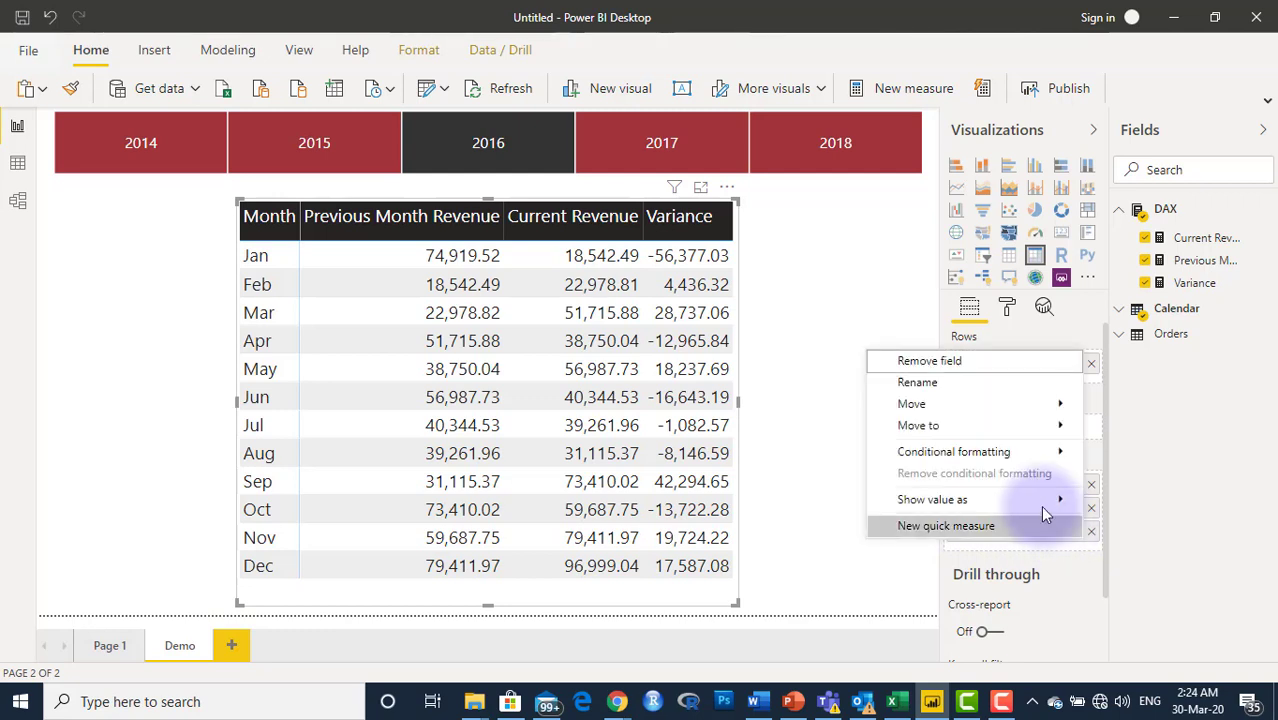
pyautogui.moveTo(986, 453)
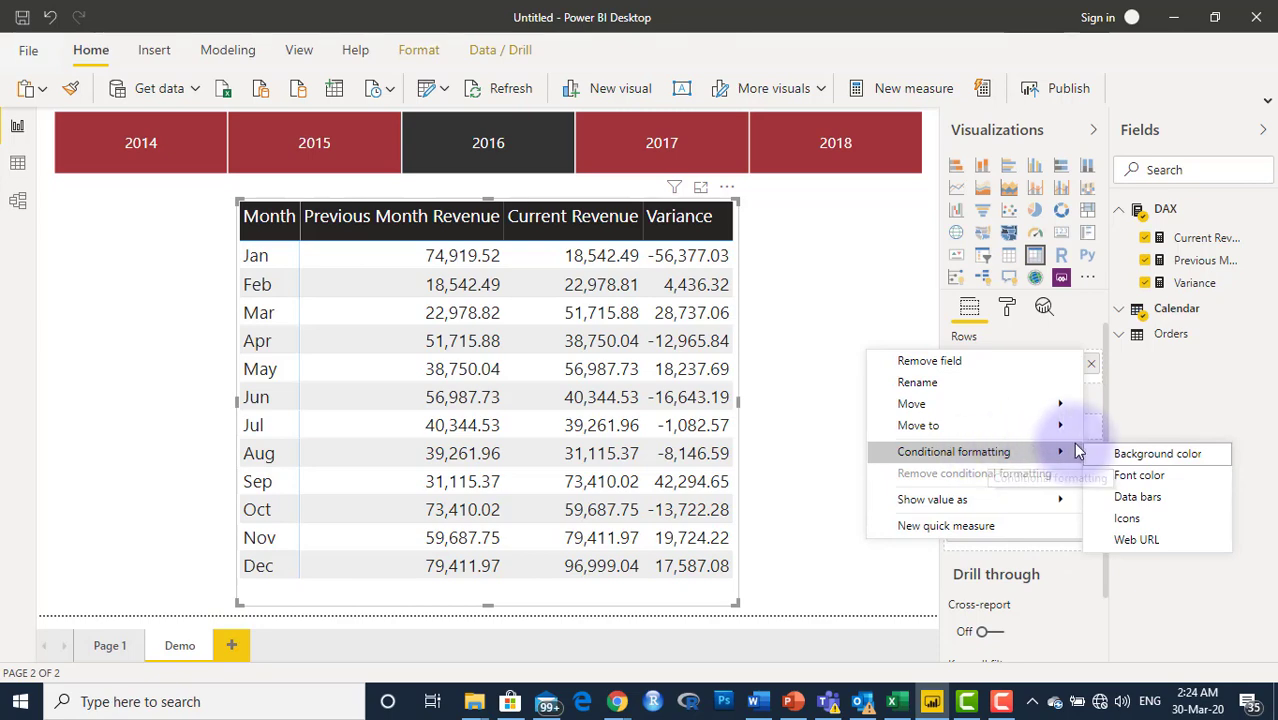
pyautogui.click(1127, 519)
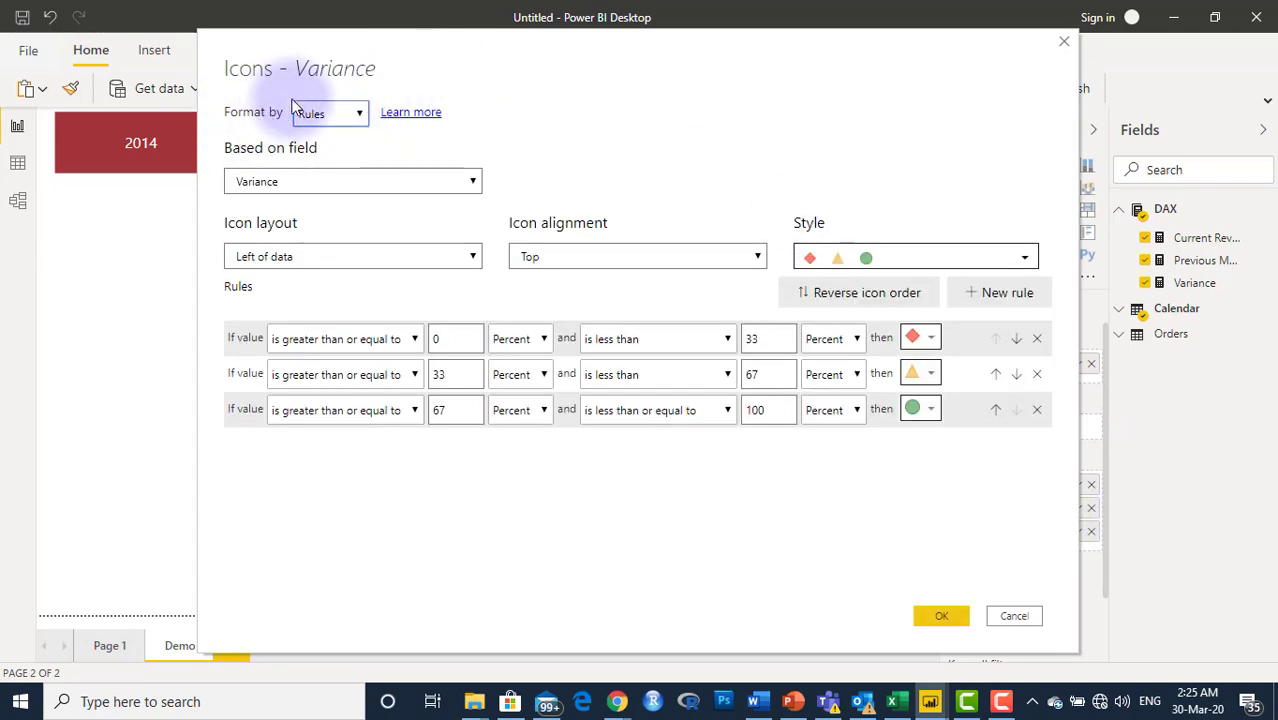
pyautogui.click(357, 118)
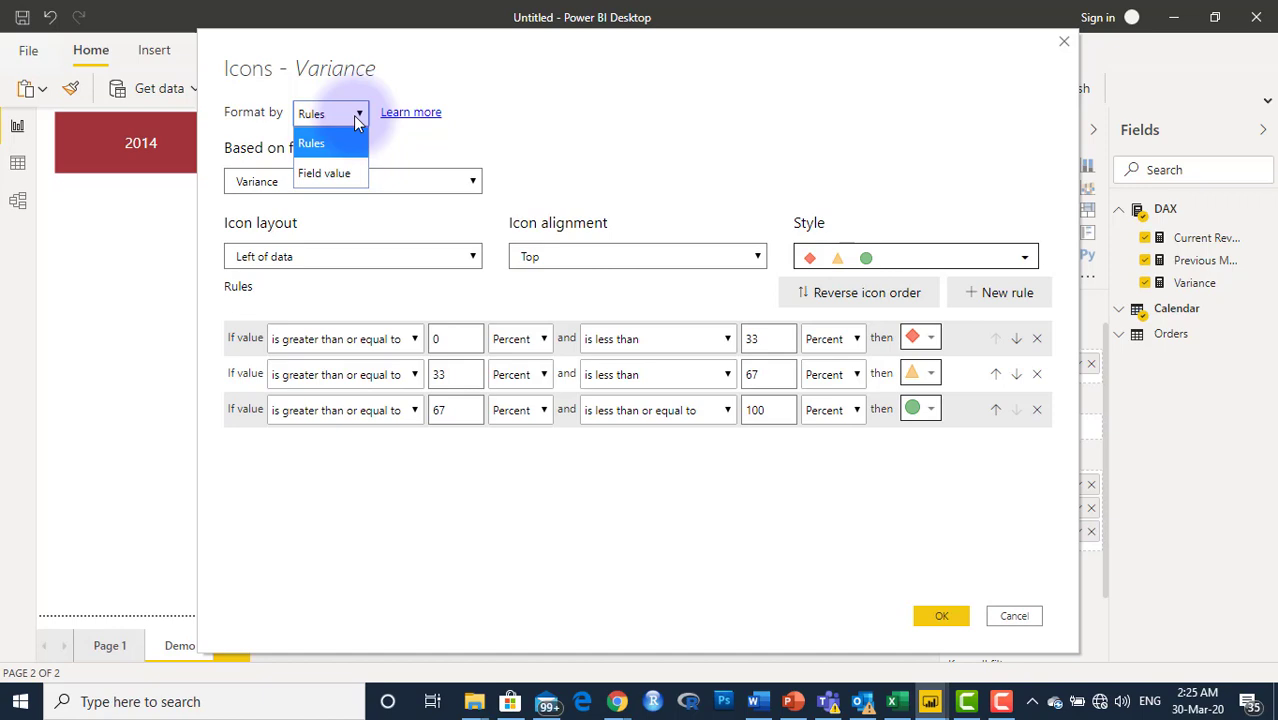
pyautogui.click(358, 120)
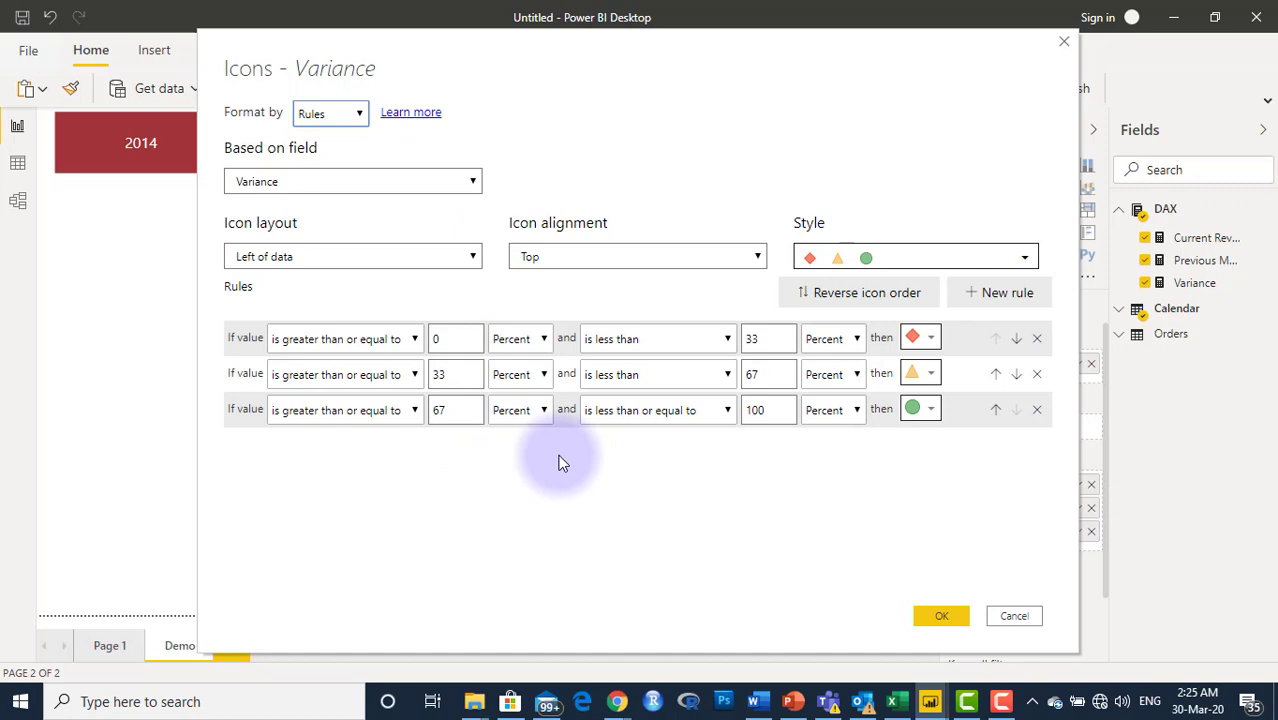
# Step: Delete the third icon rule and set both limits of the first rule to Number instead of Percent
pyautogui.click(1037, 412)
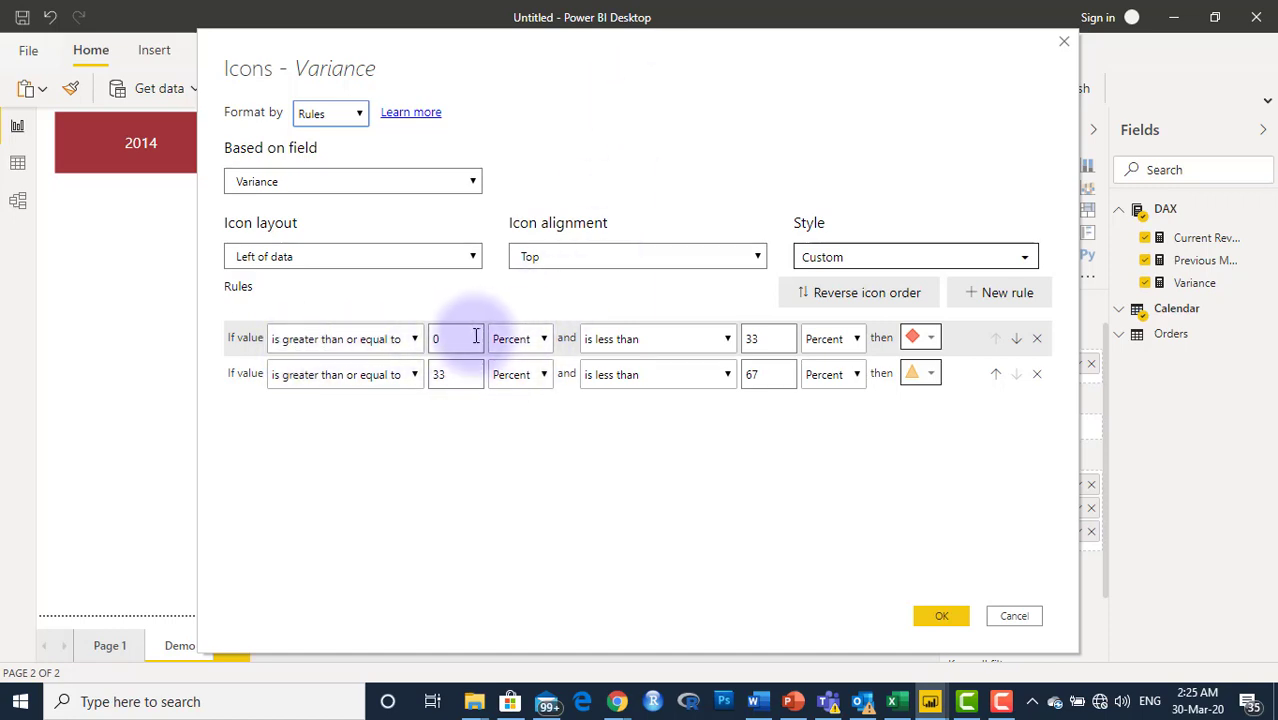
pyautogui.click(537, 343)
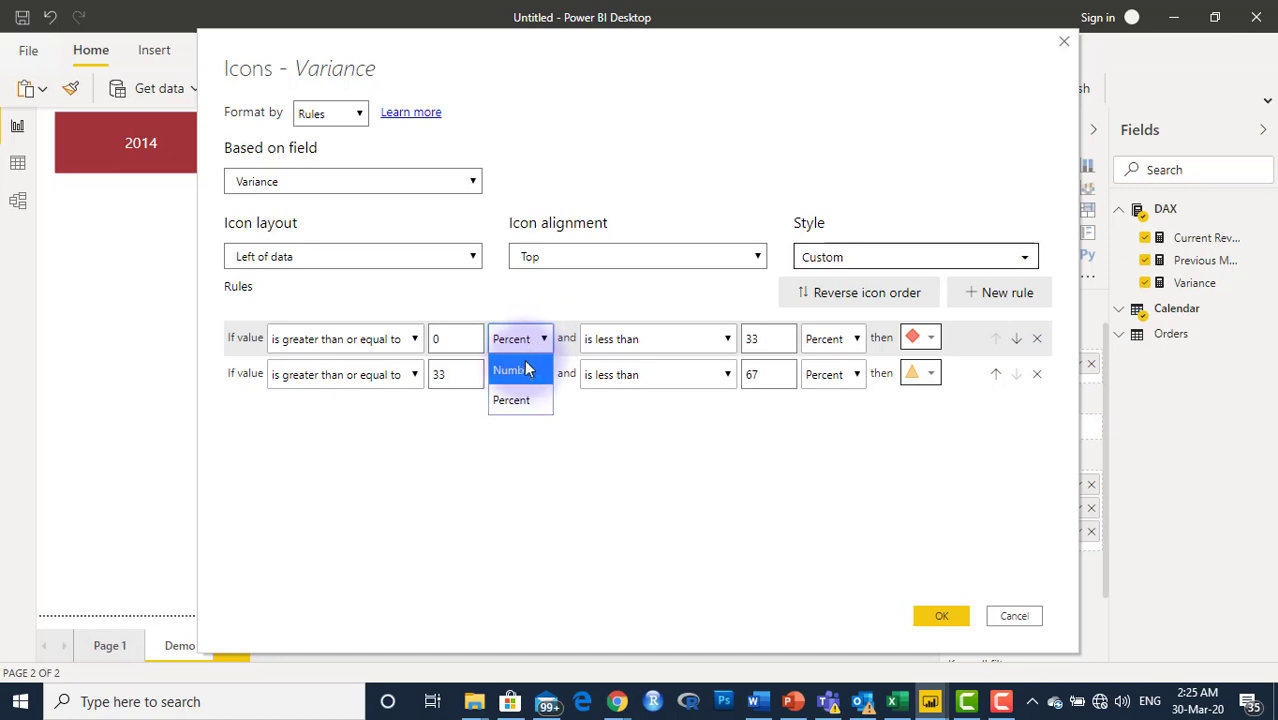
pyautogui.click(525, 372)
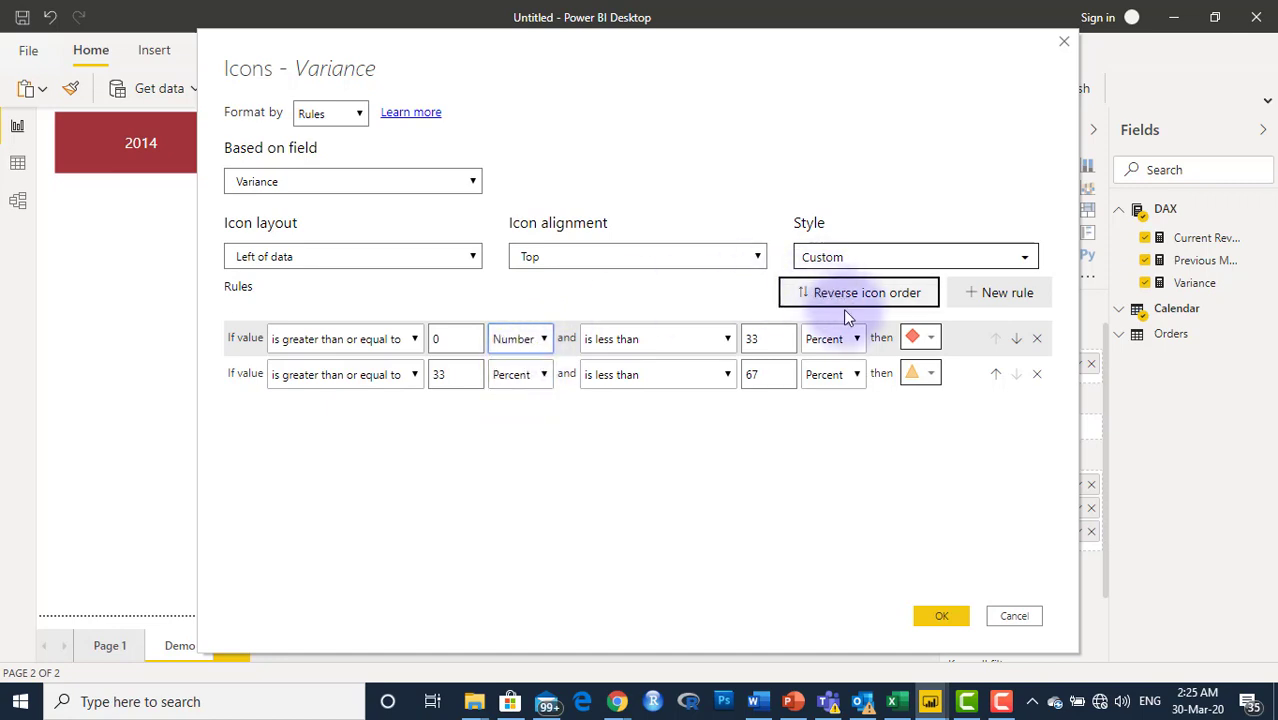
pyautogui.click(845, 340)
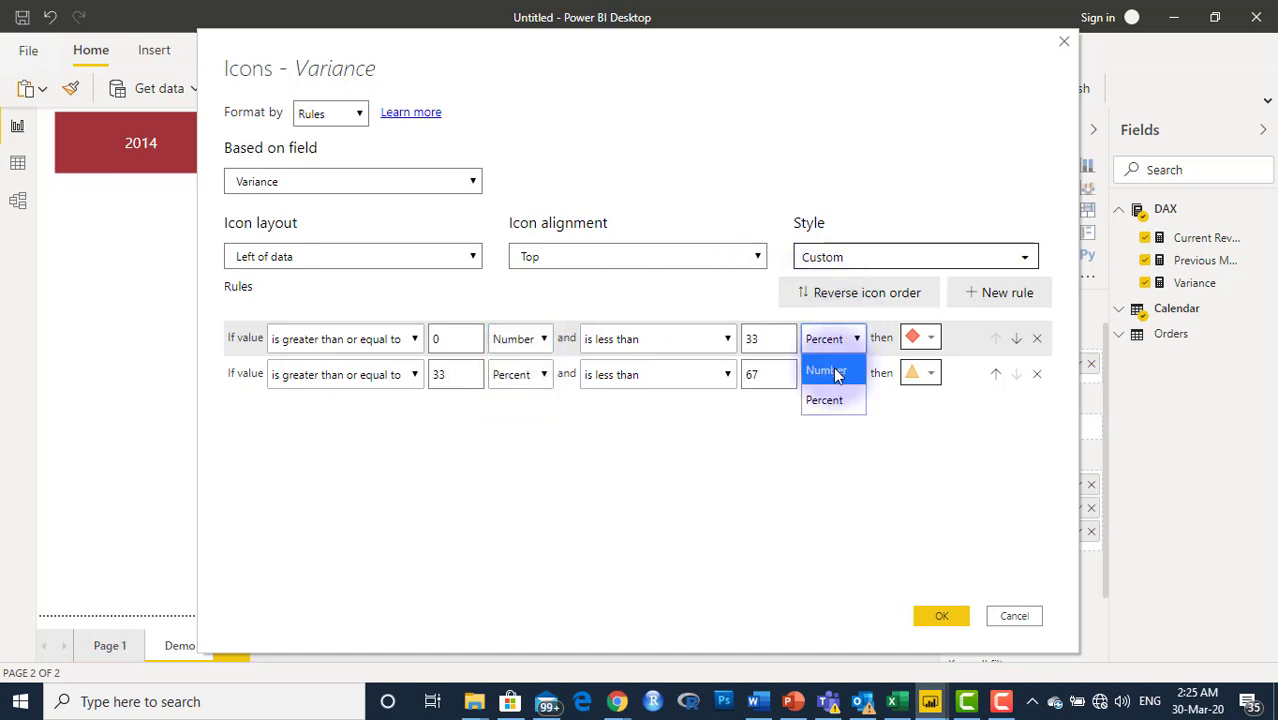
pyautogui.click(835, 369)
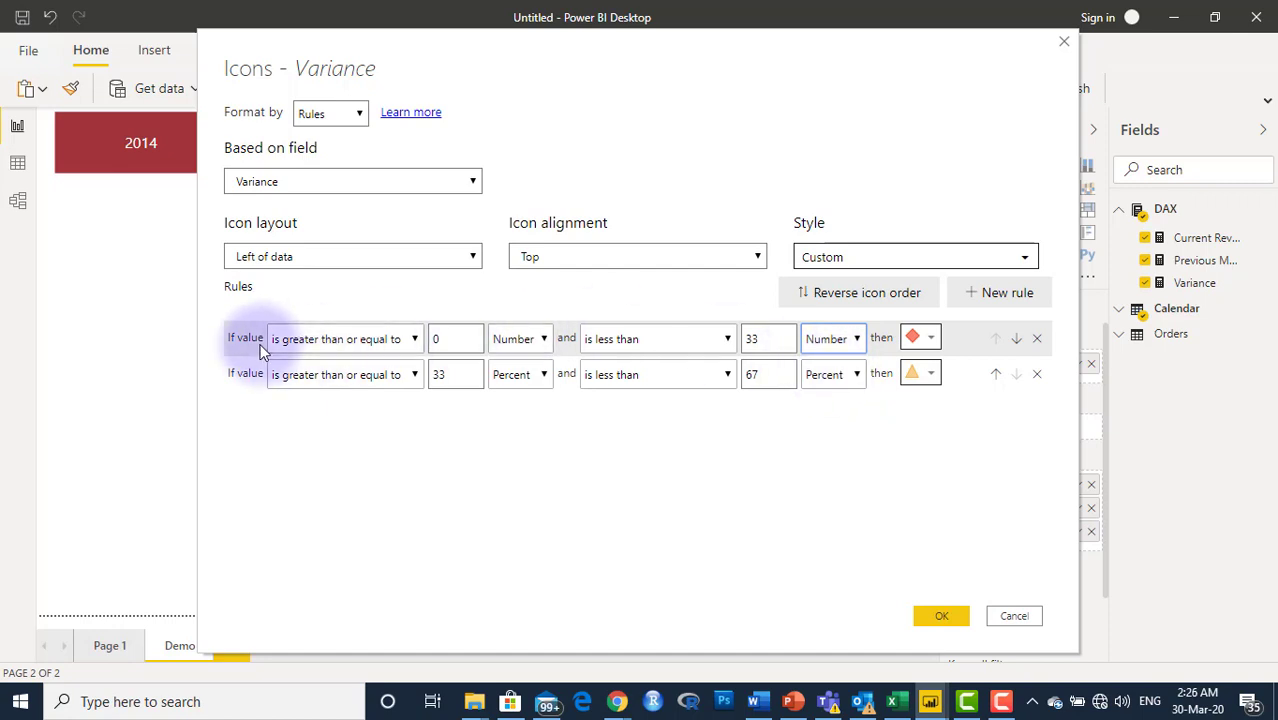
# Step: Set the first rule to show a green up arrow for values greater than 0 and less than 100E9
pyautogui.click(364, 341)
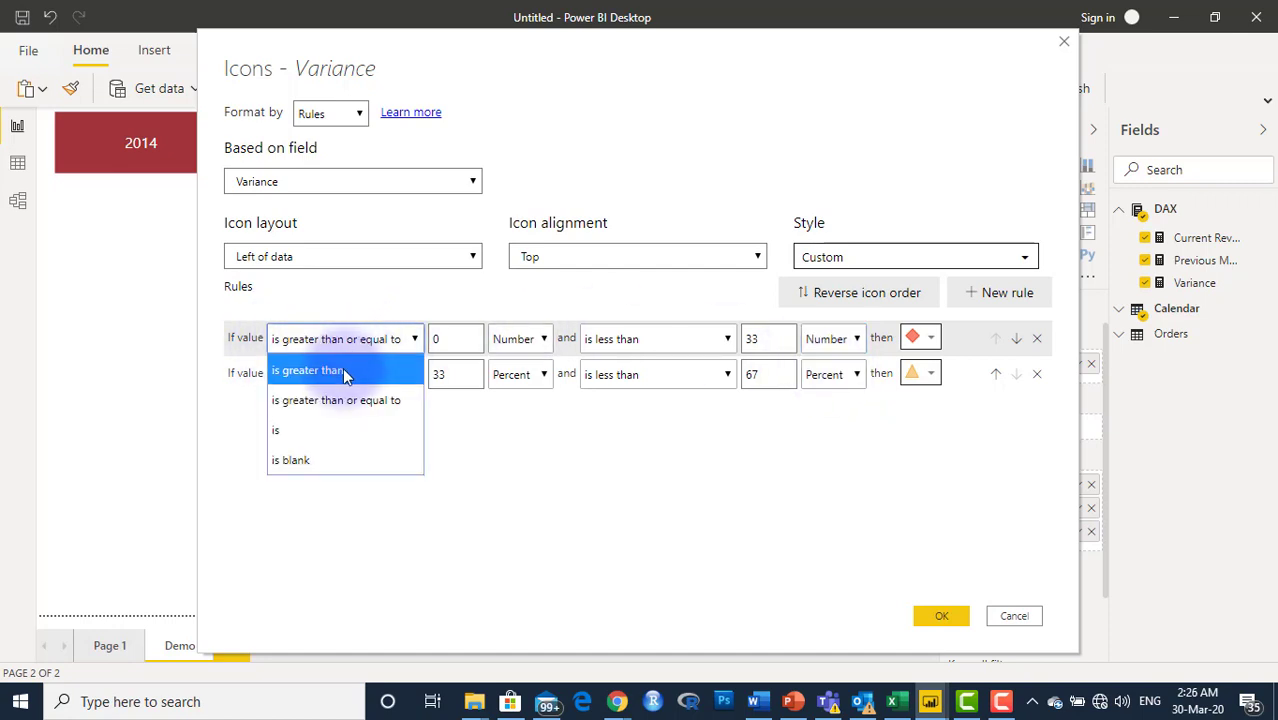
pyautogui.click(345, 372)
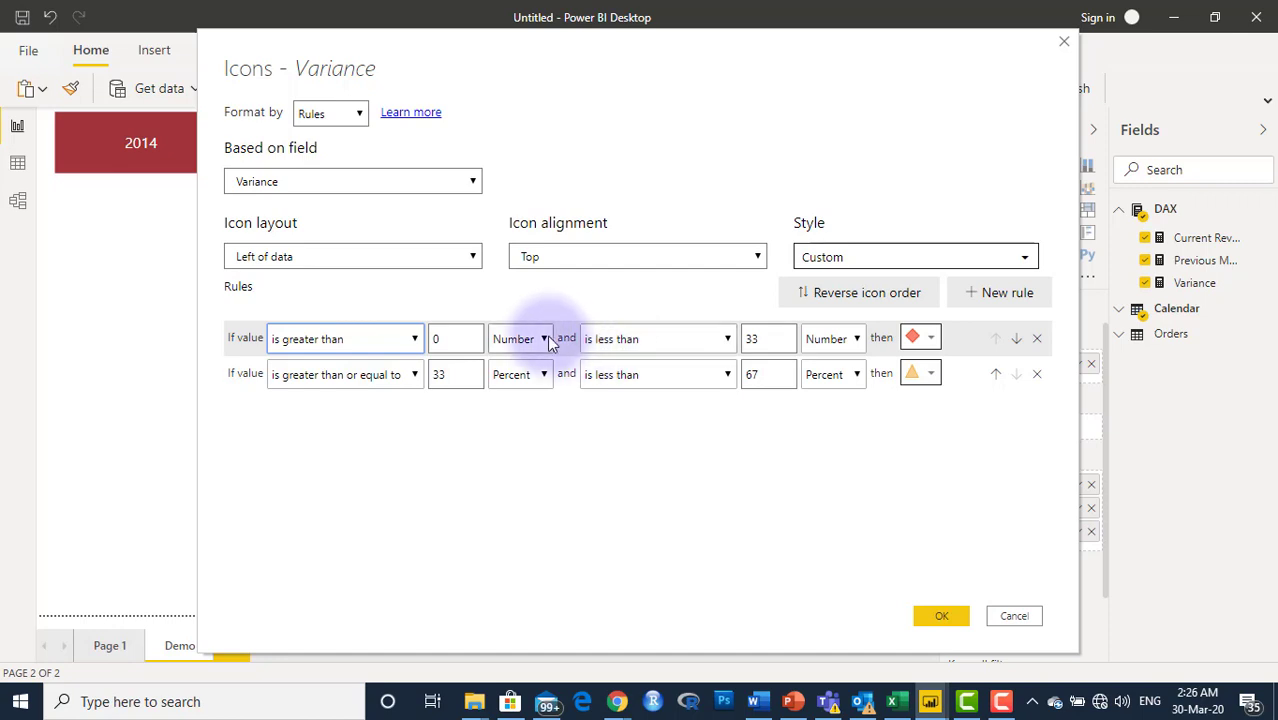
pyautogui.click(765, 337)
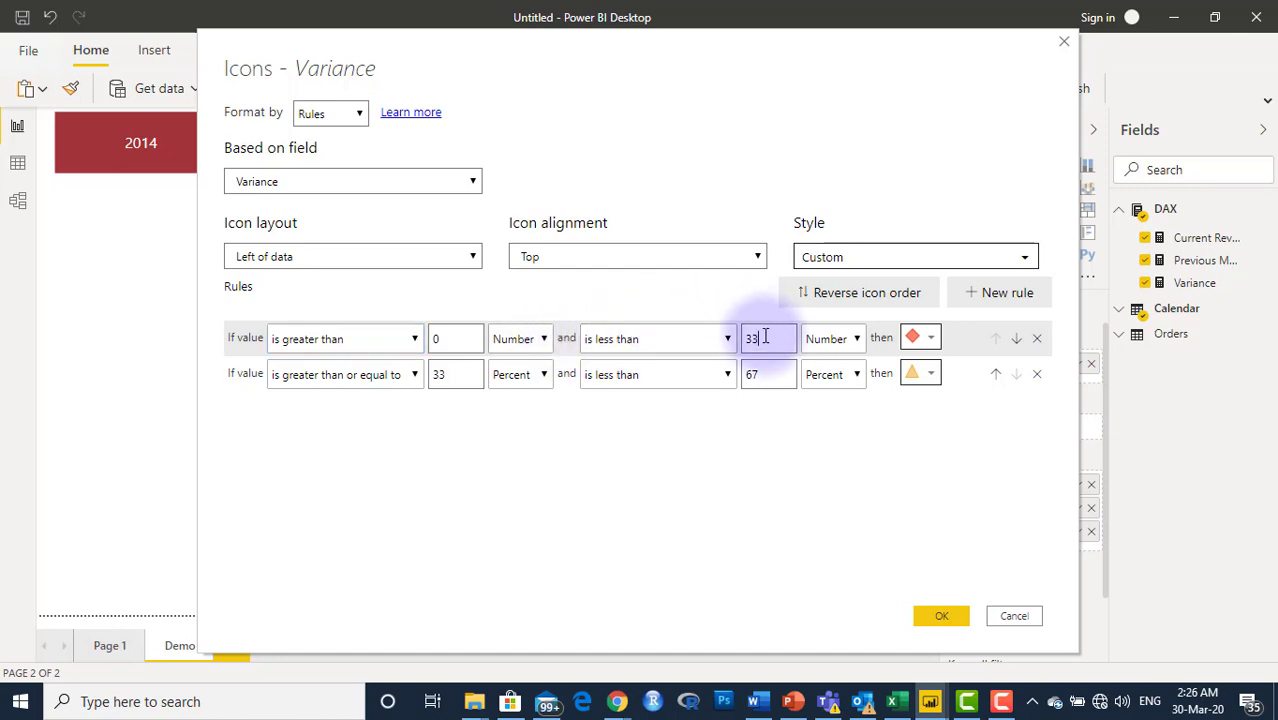
pyautogui.press('BackSpace')
pyautogui.press('BackSpace')
pyautogui.write('100E9')
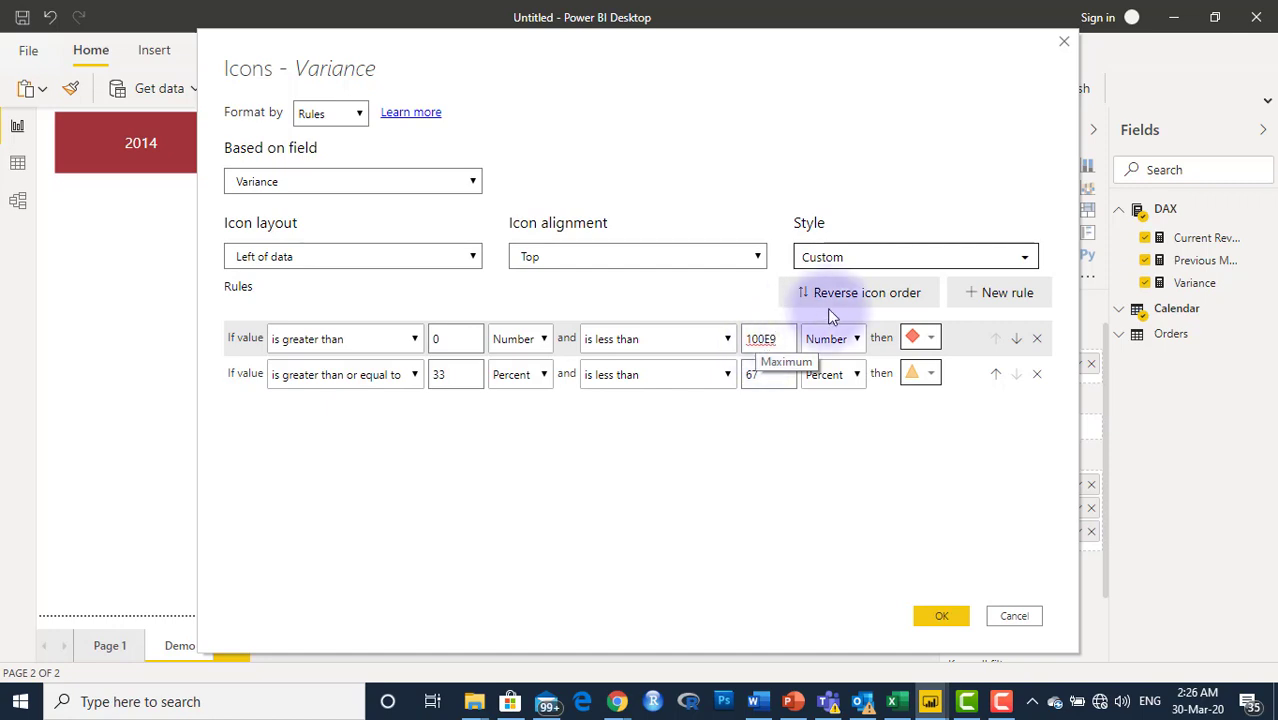
pyautogui.click(931, 340)
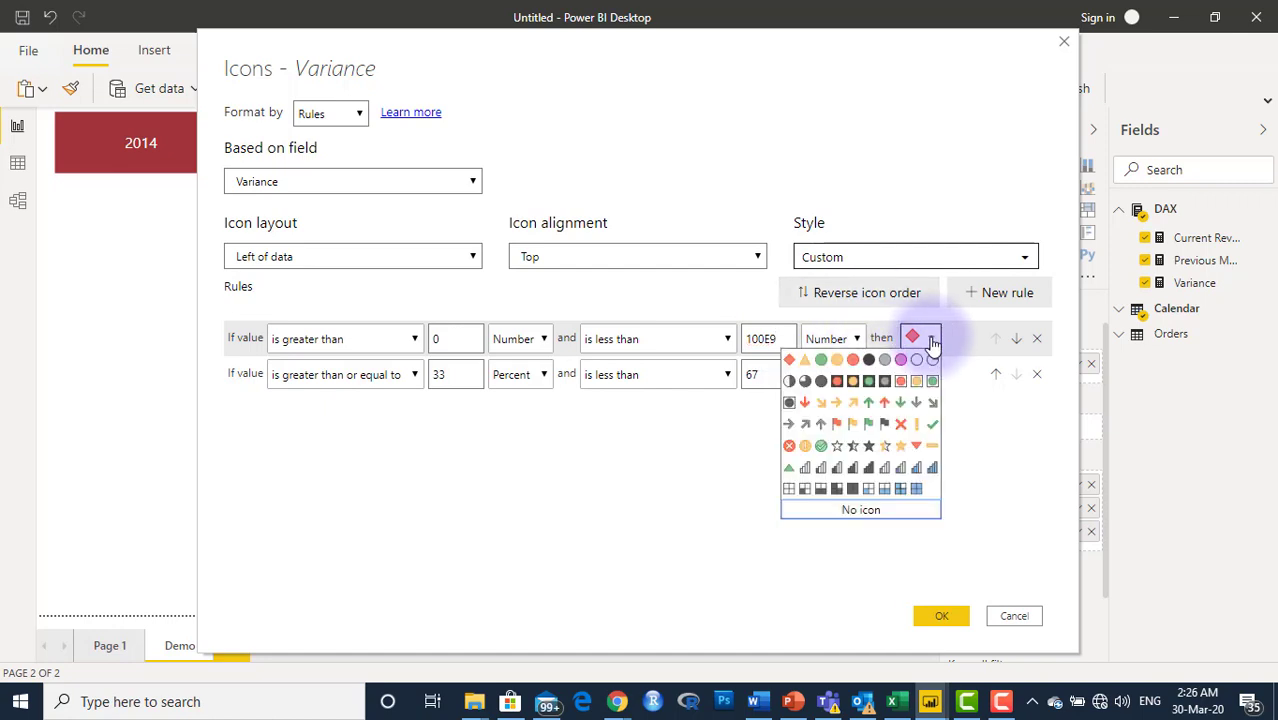
pyautogui.click(869, 403)
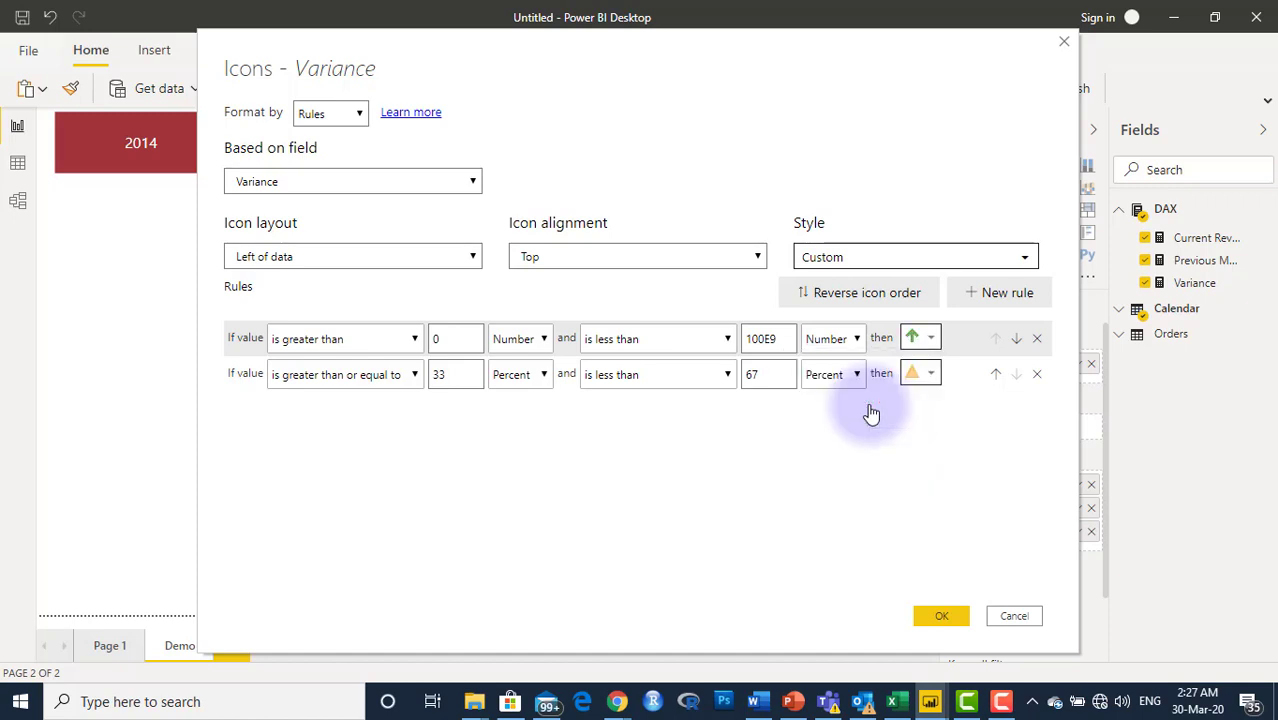
# Step: Set the second icon rule's lower limit to greater than or equal to -100E9, as Number instead of Percent
pyautogui.click(414, 376)
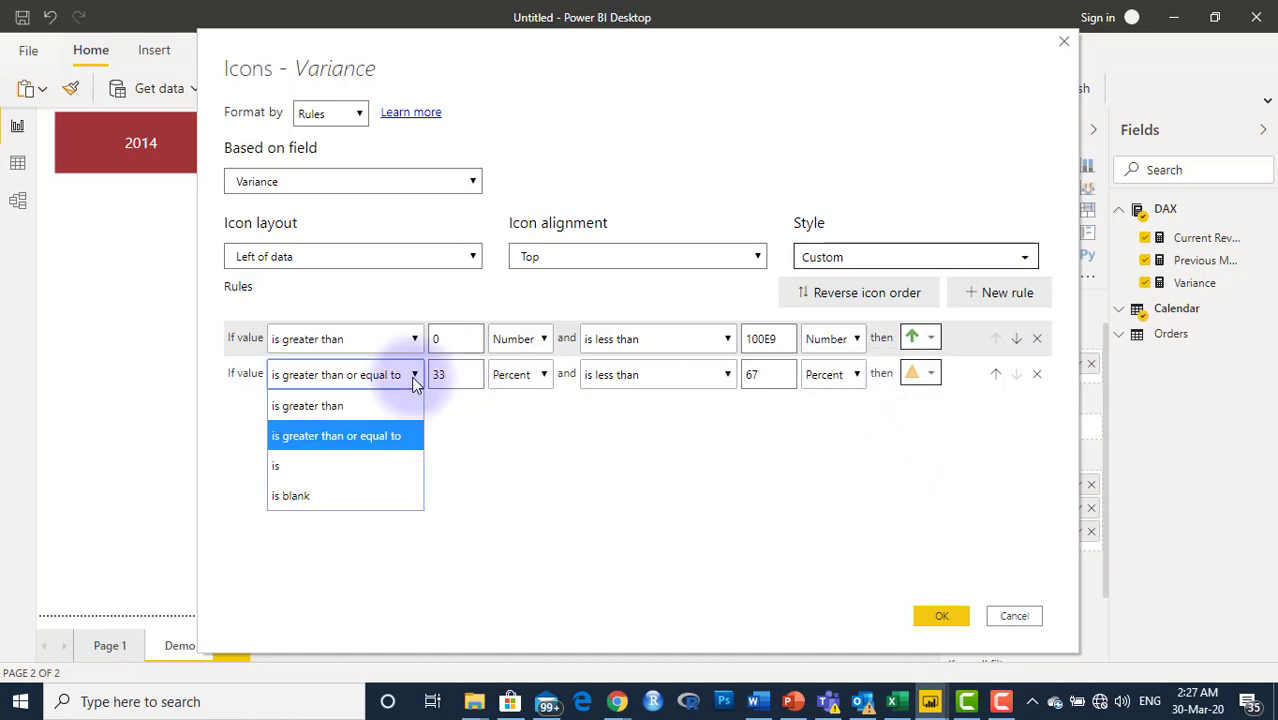
pyautogui.click(369, 436)
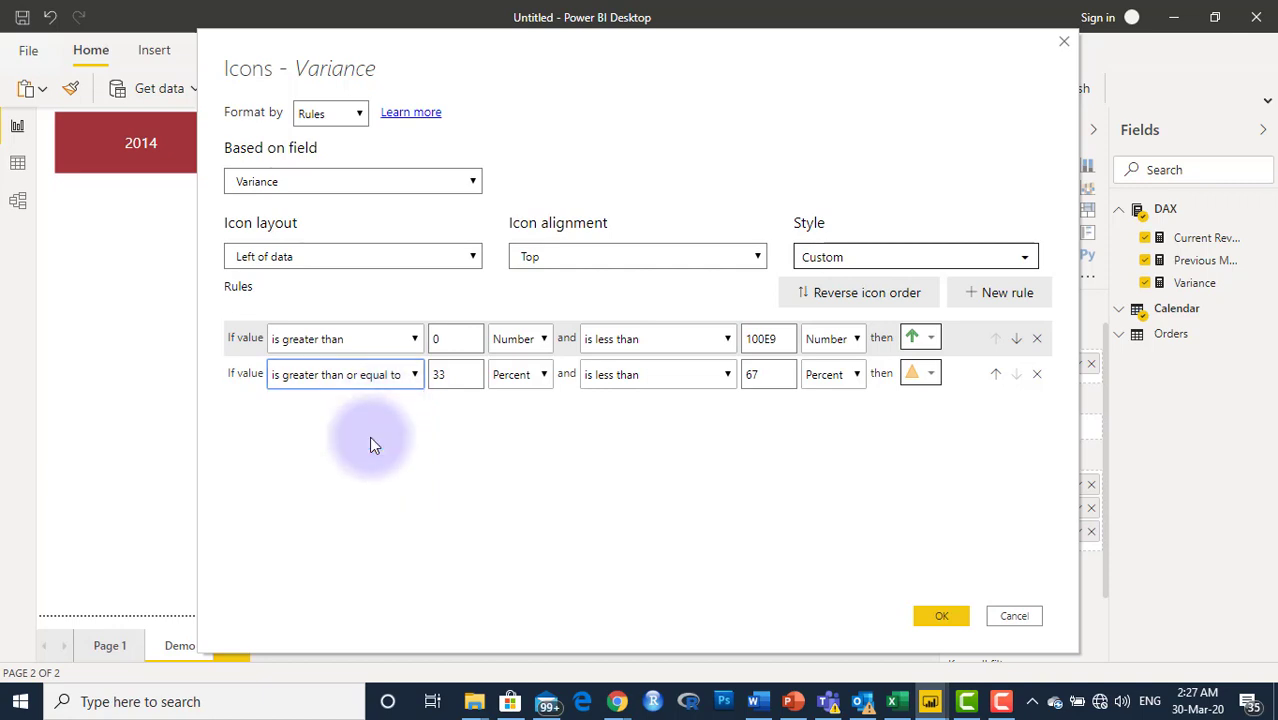
pyautogui.click(414, 376)
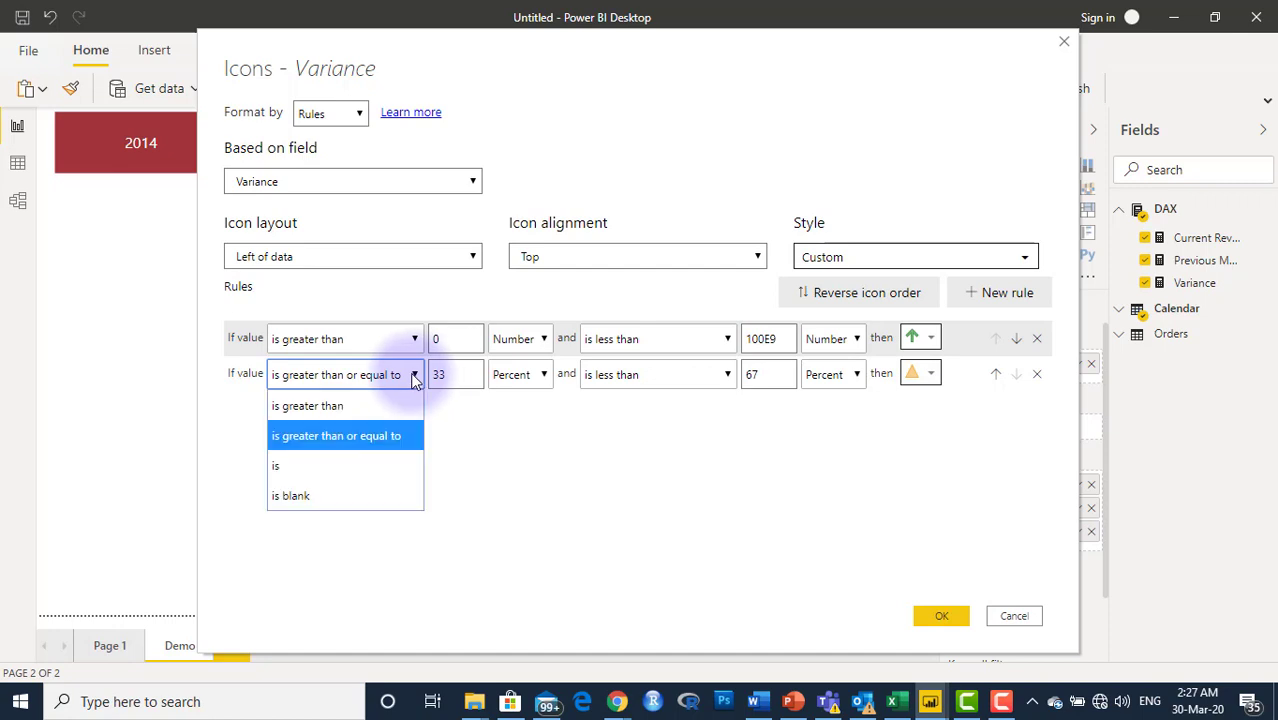
pyautogui.click(379, 436)
pyautogui.moveTo(456, 373); pyautogui.dragTo(414, 385)
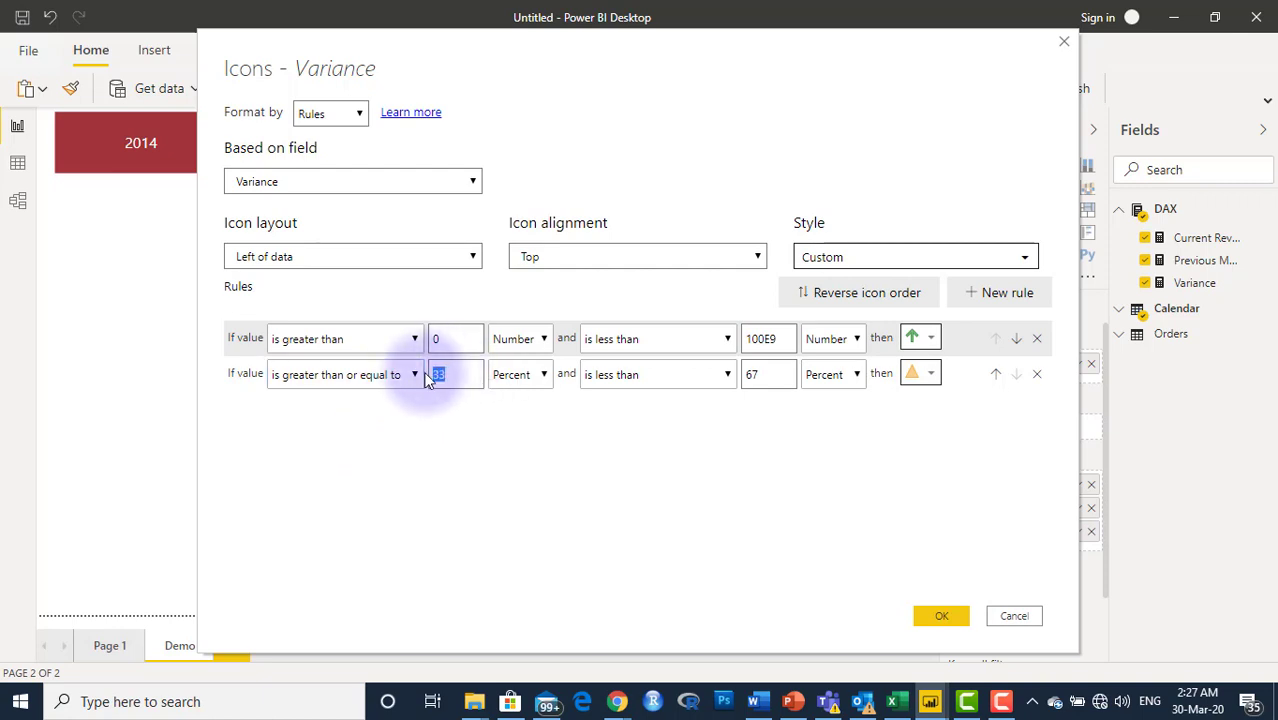
pyautogui.write('-')
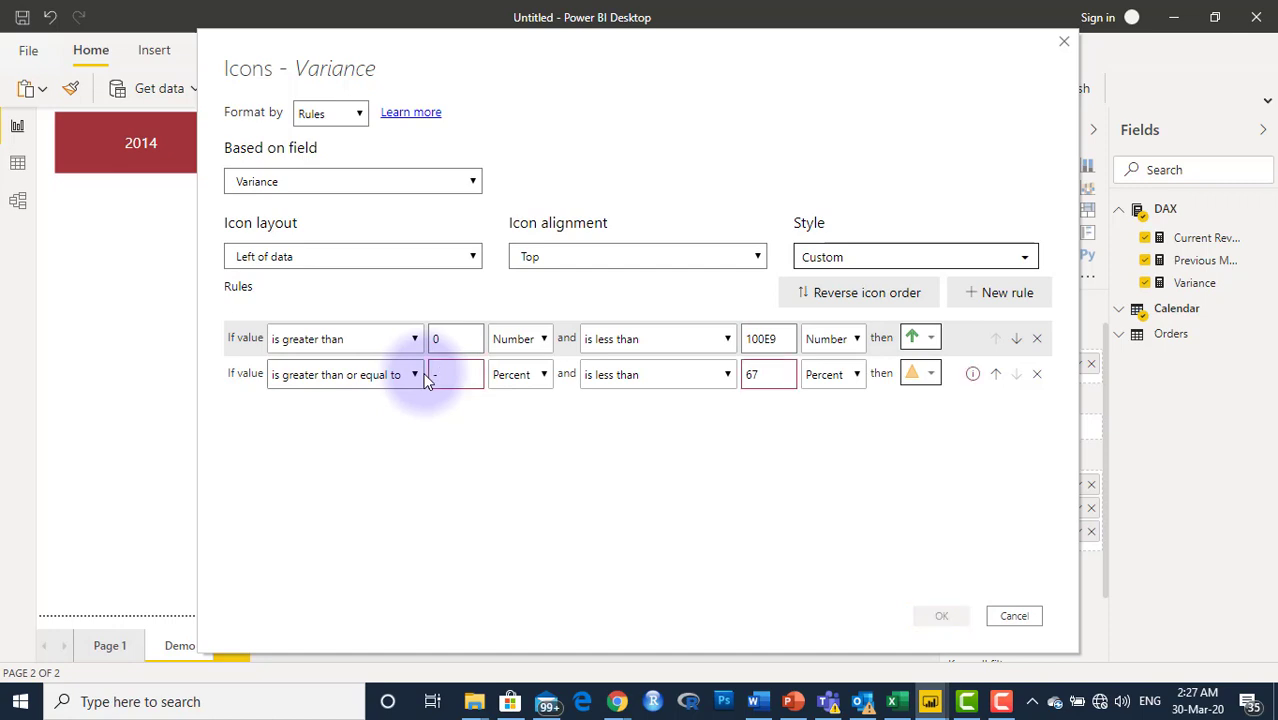
pyautogui.write('100E9')
pyautogui.click(510, 375)
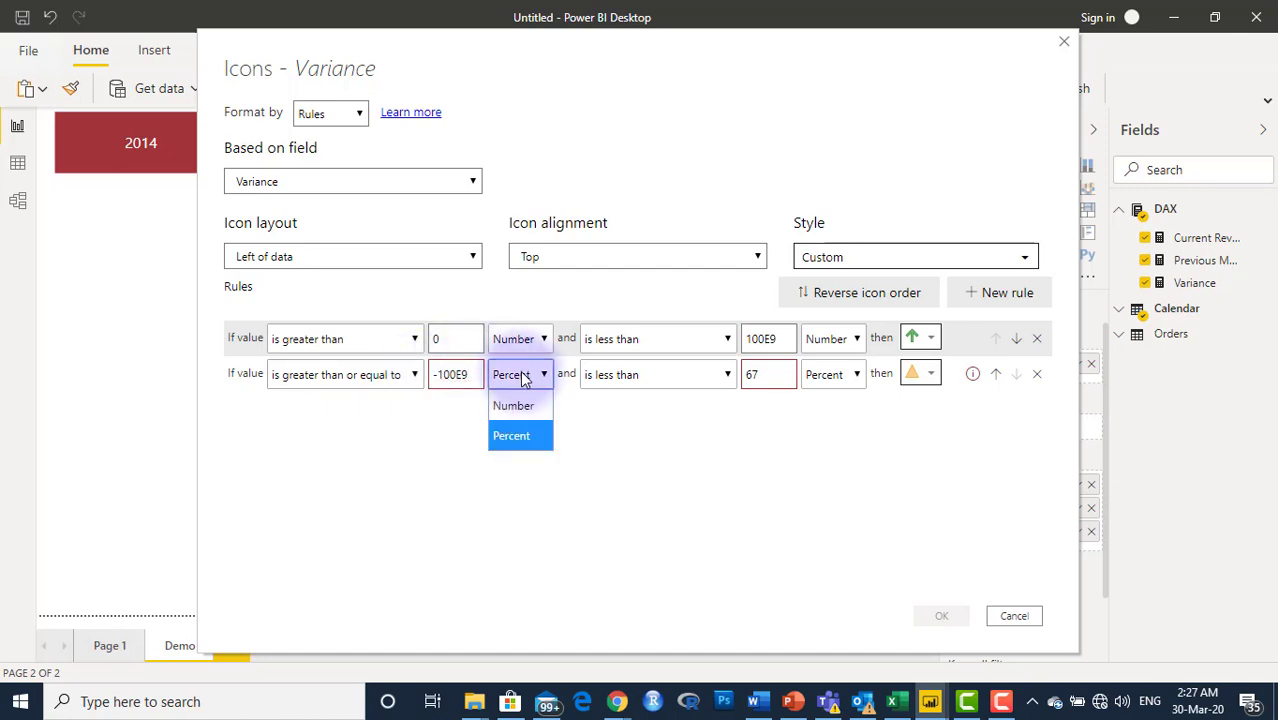
pyautogui.click(516, 408)
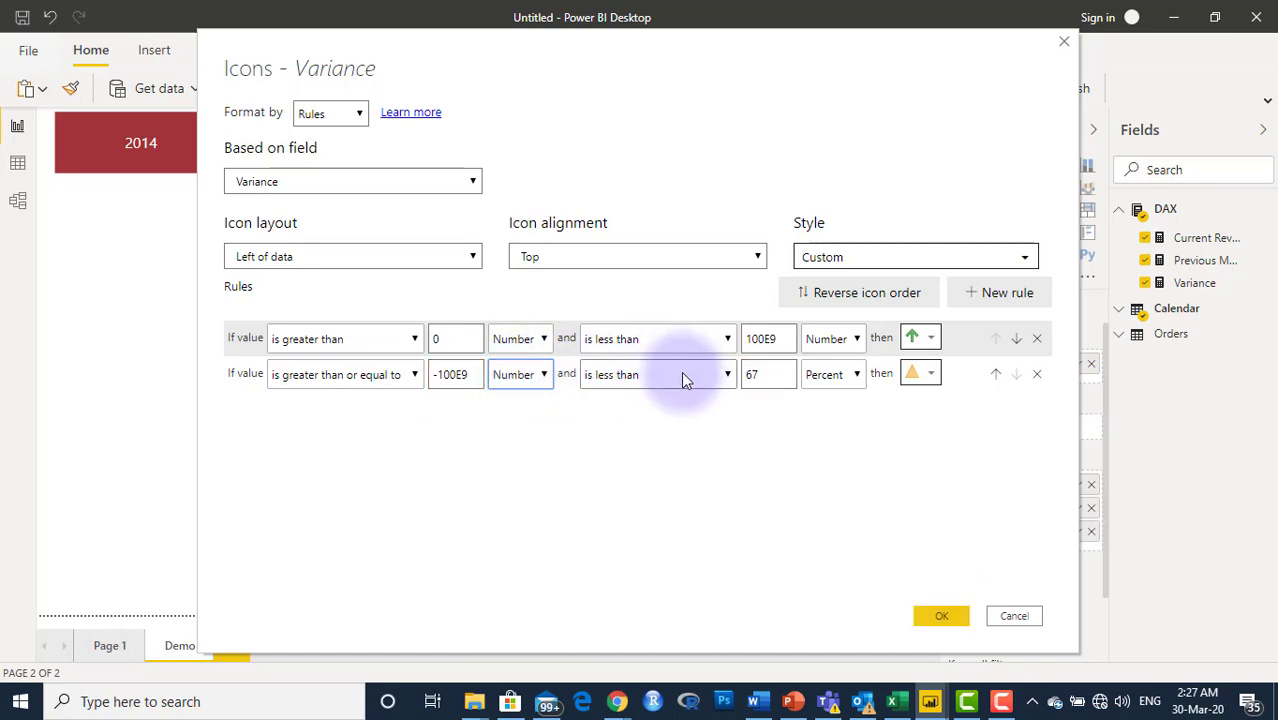
# Step: Set the second icon rule's upper limit to less than 0, as Number instead of Percent
pyautogui.click(768, 374)
pyautogui.moveTo(768, 374); pyautogui.dragTo(737, 378)
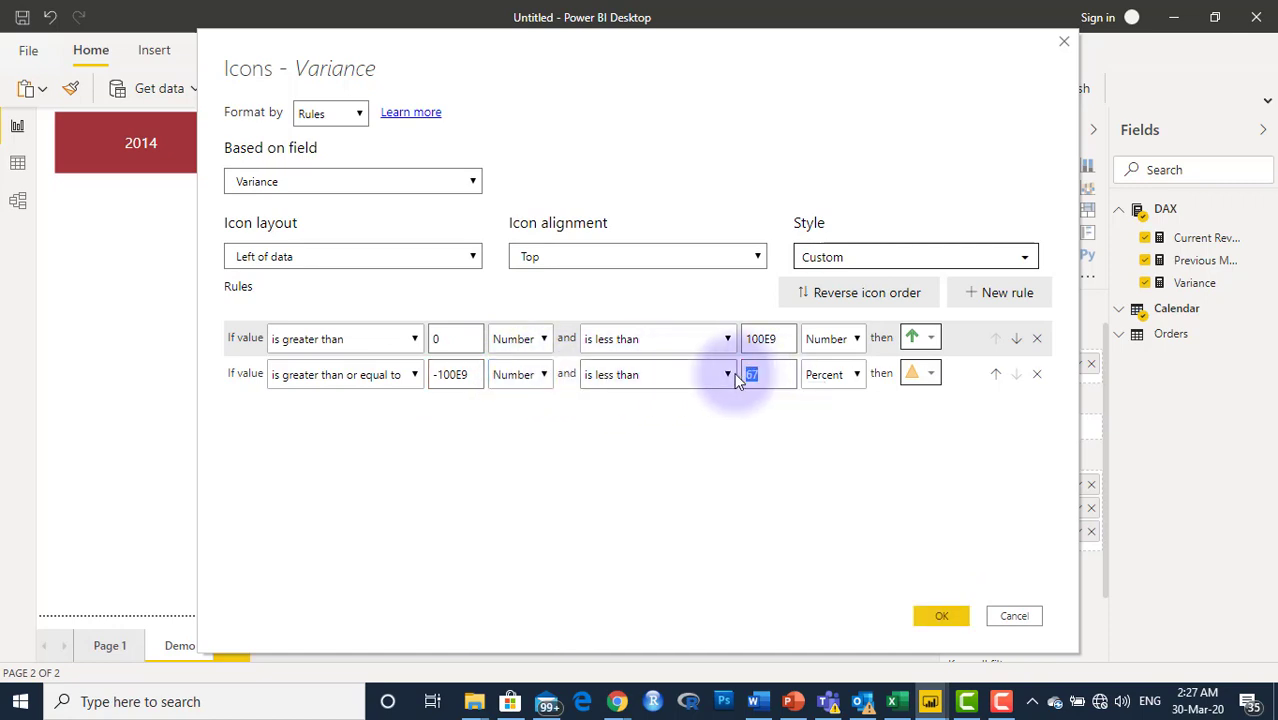
pyautogui.write('0')
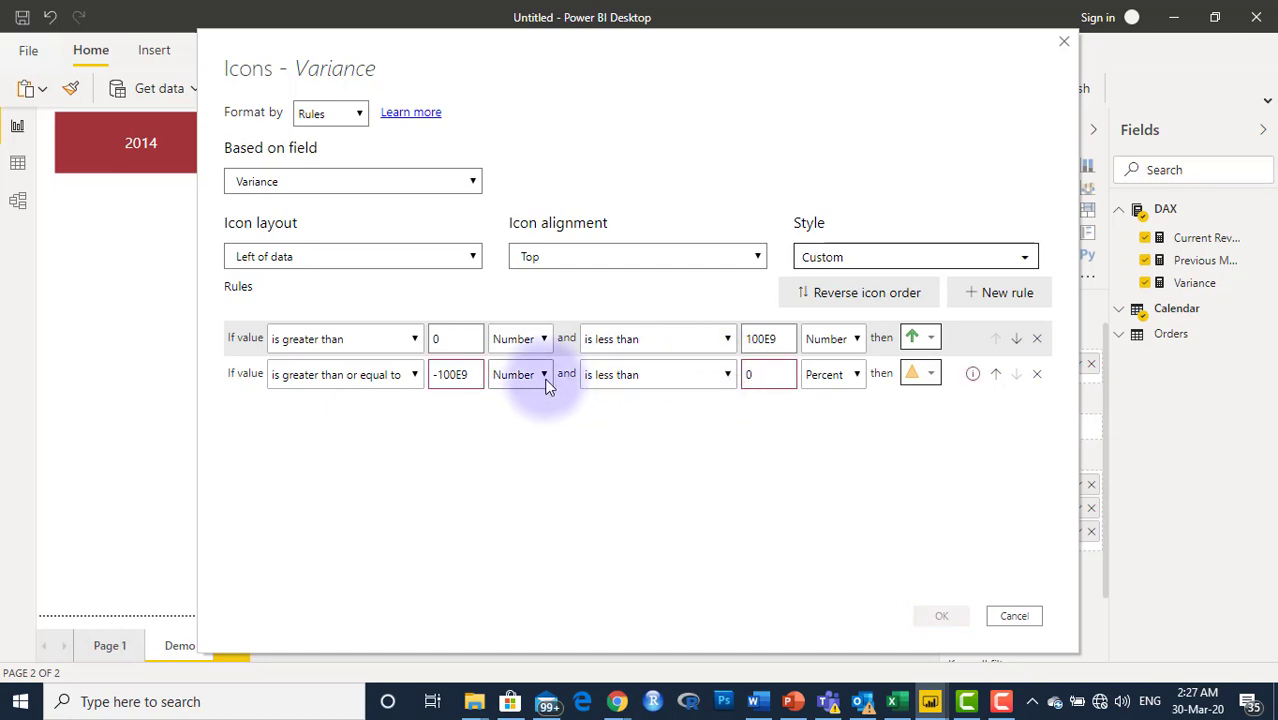
pyautogui.click(856, 376)
pyautogui.click(846, 405)
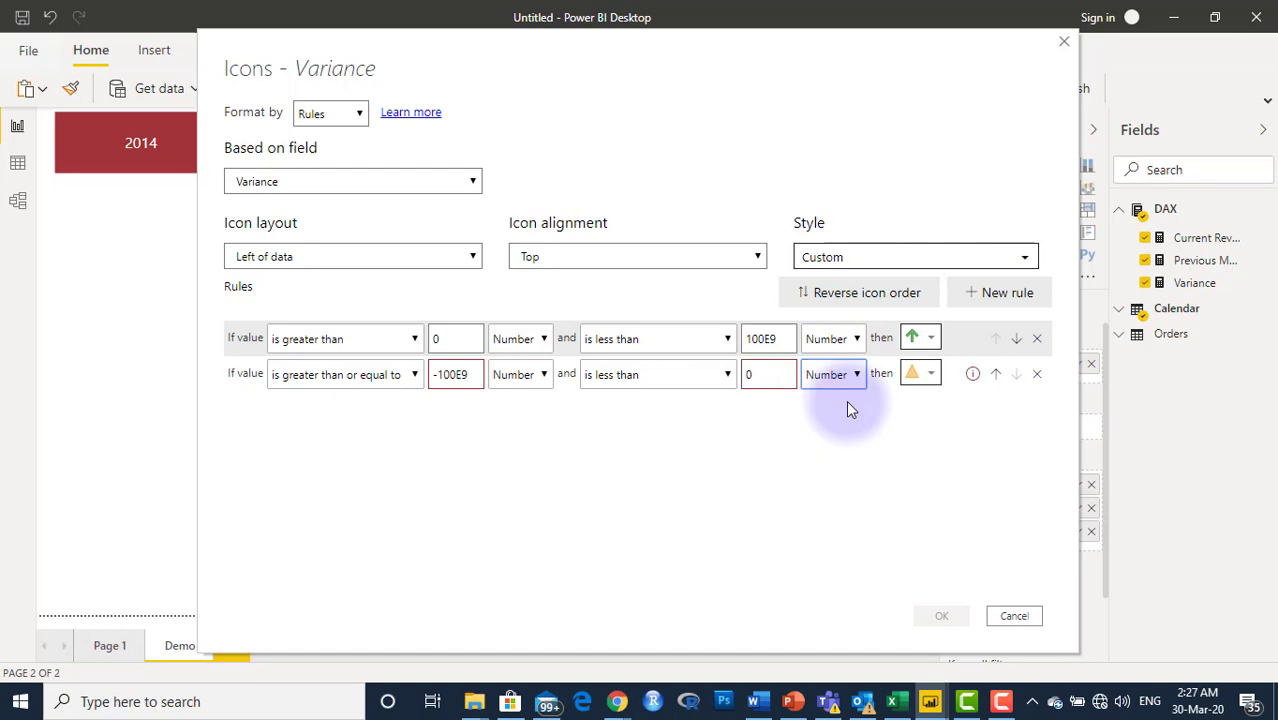
# Step: Give the second rule a red down arrow and apply the icon formatting to the Variance values
pyautogui.click(931, 374)
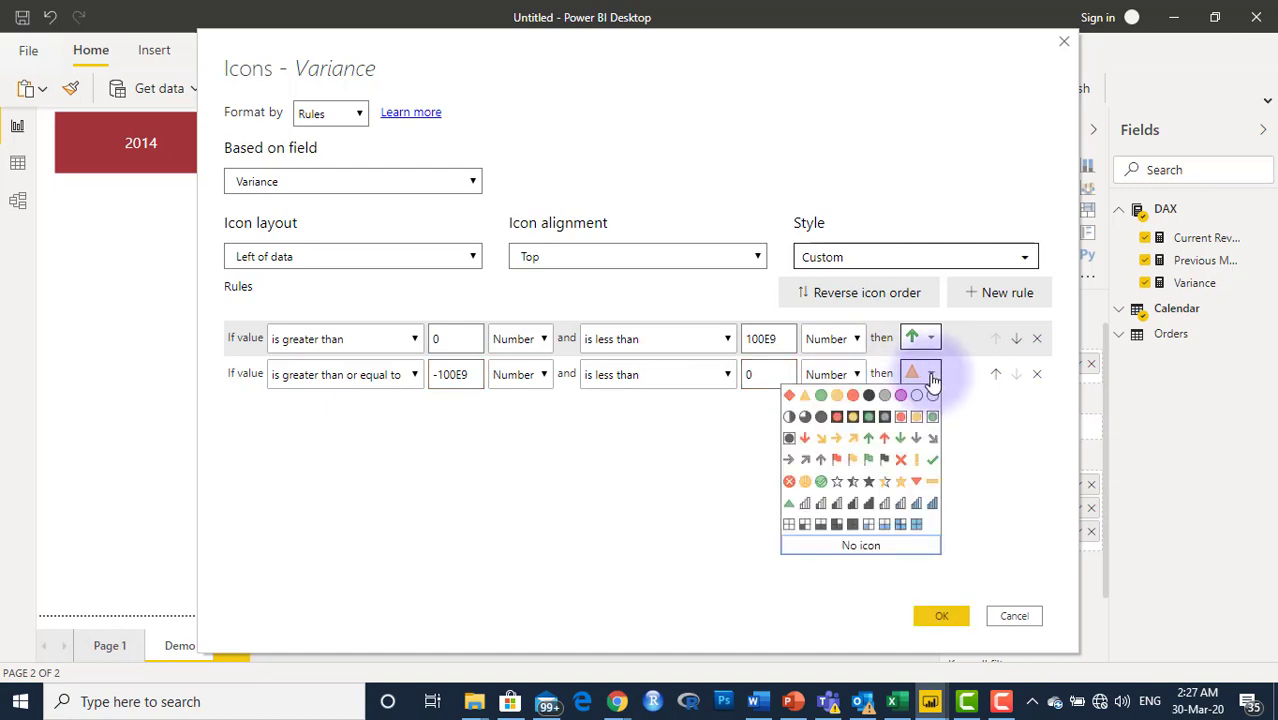
pyautogui.click(806, 441)
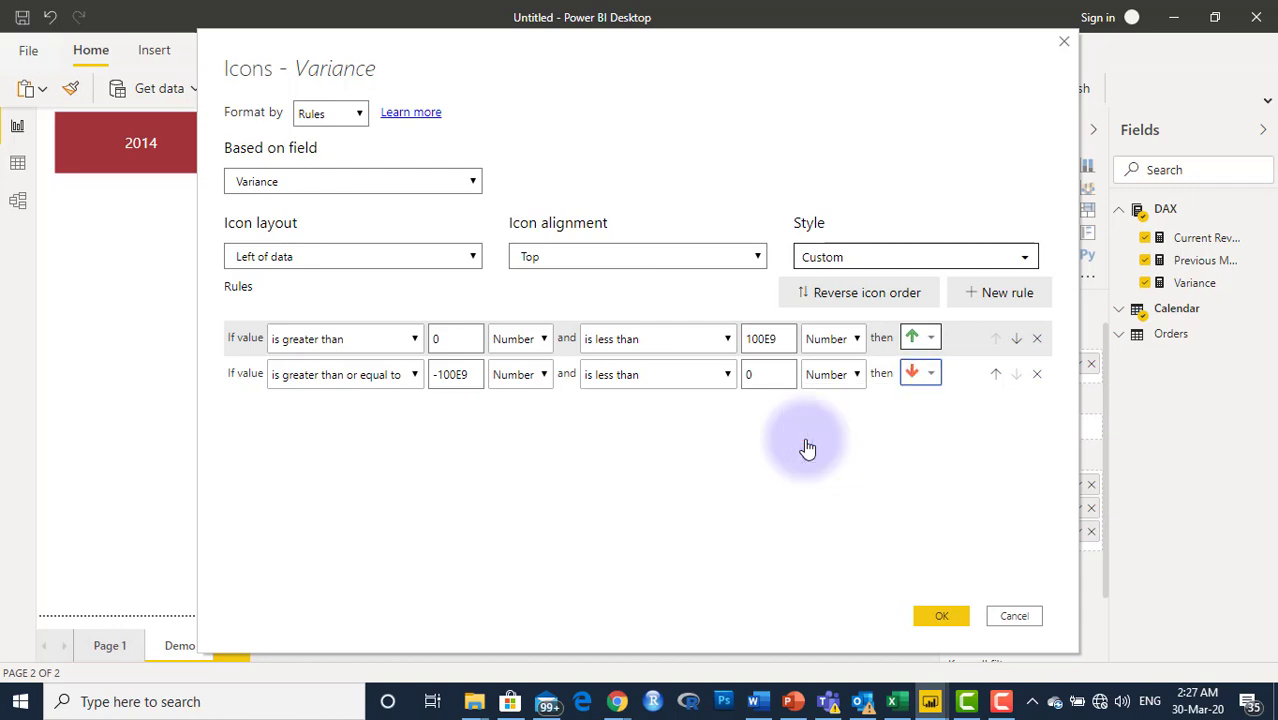
pyautogui.click(942, 614)
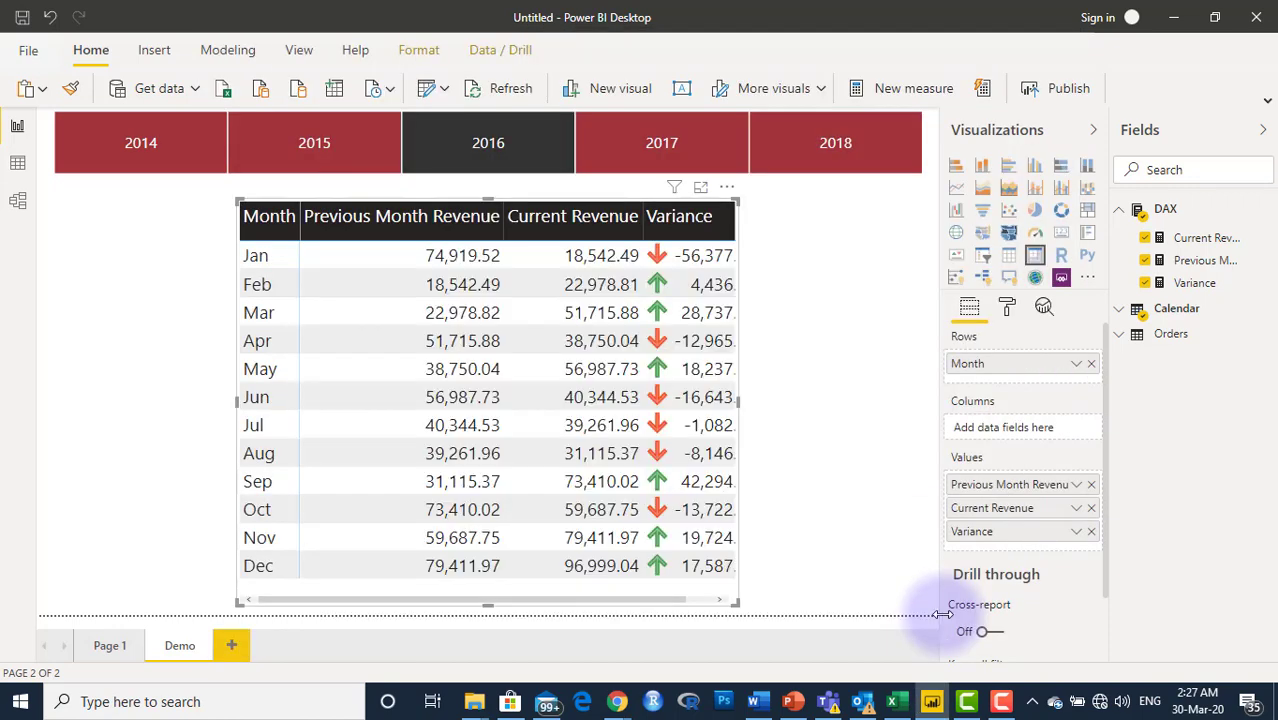
# Step: Widen the matrix to fit the full Variance column, and view the arrows for 2015 and 2017, leaving the page filtered to 2017
pyautogui.moveTo(749, 404); pyautogui.dragTo(772, 398)
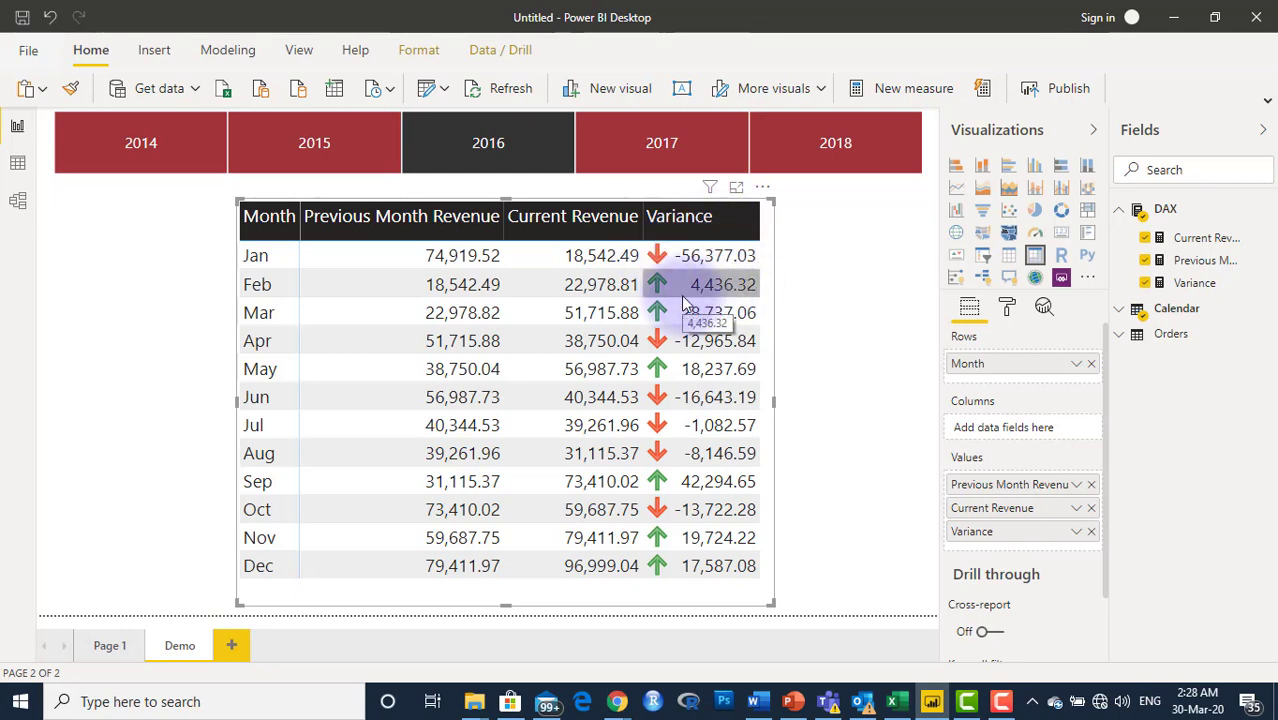
pyautogui.click(354, 158)
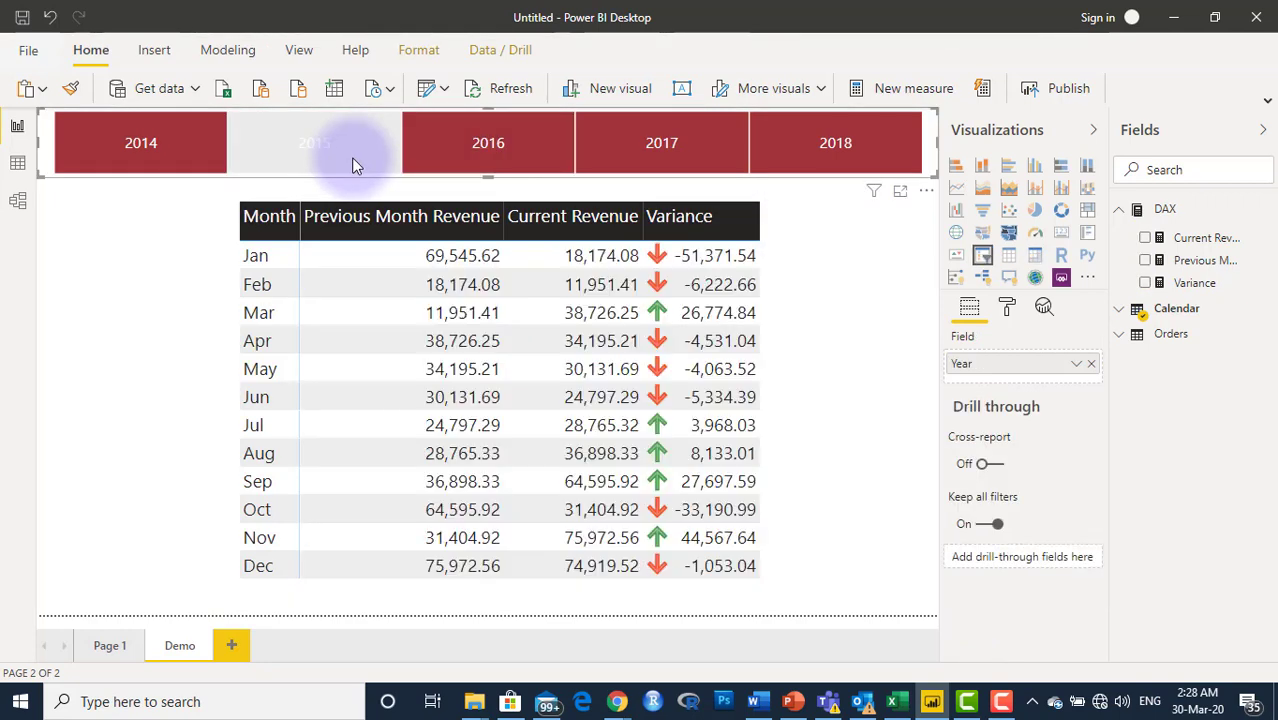
pyautogui.click(679, 145)
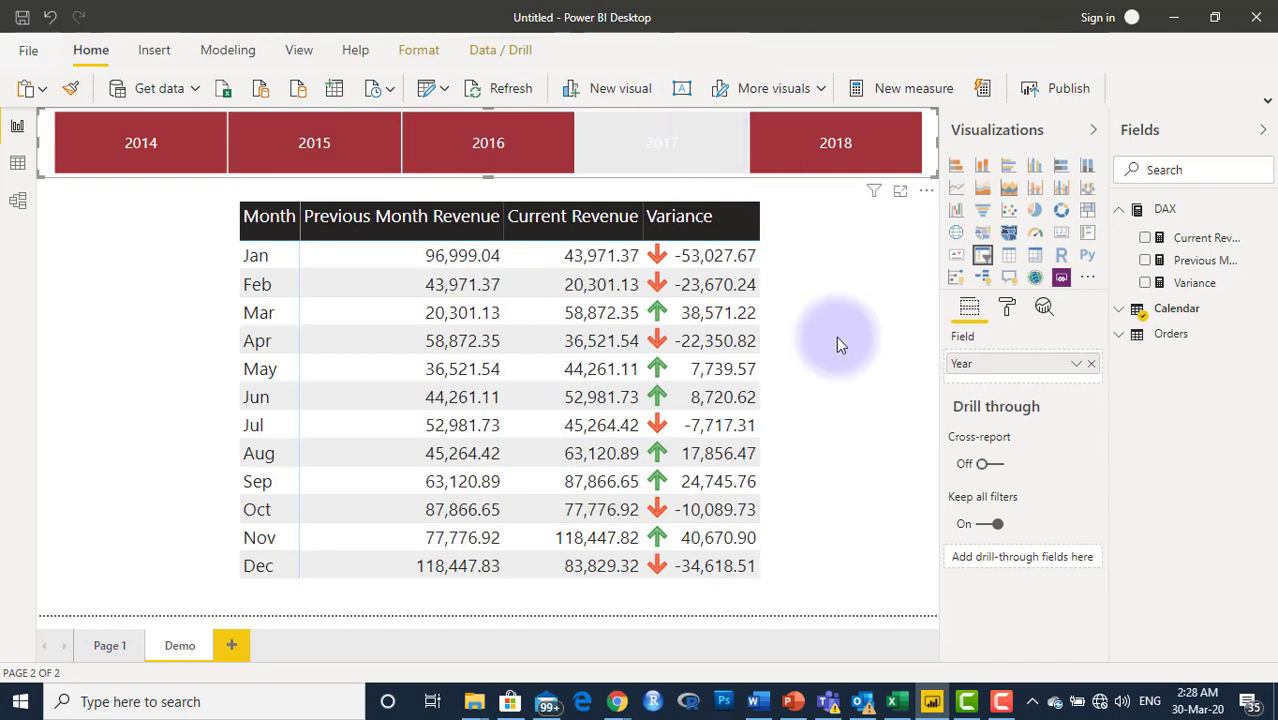
# Step: Change the icon layout of the matrix's Variance conditional formatting to Icon only and apply it
pyautogui.click(772, 297)
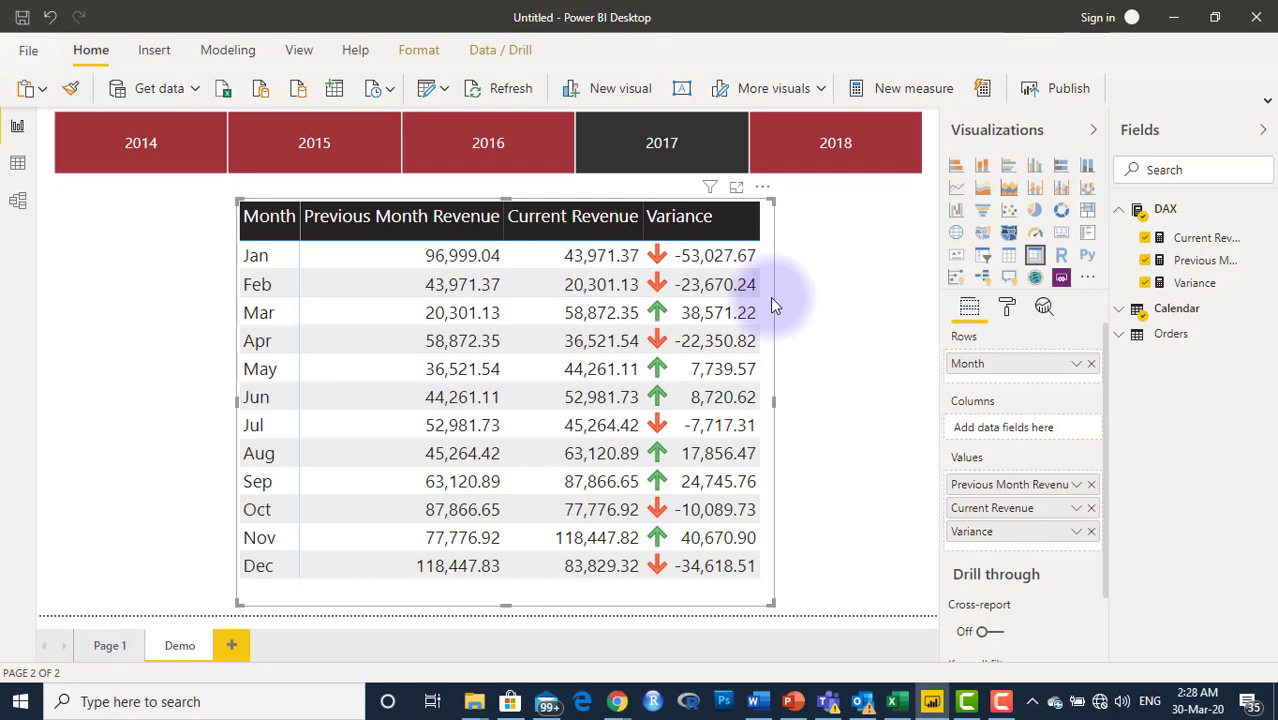
pyautogui.click(1013, 503)
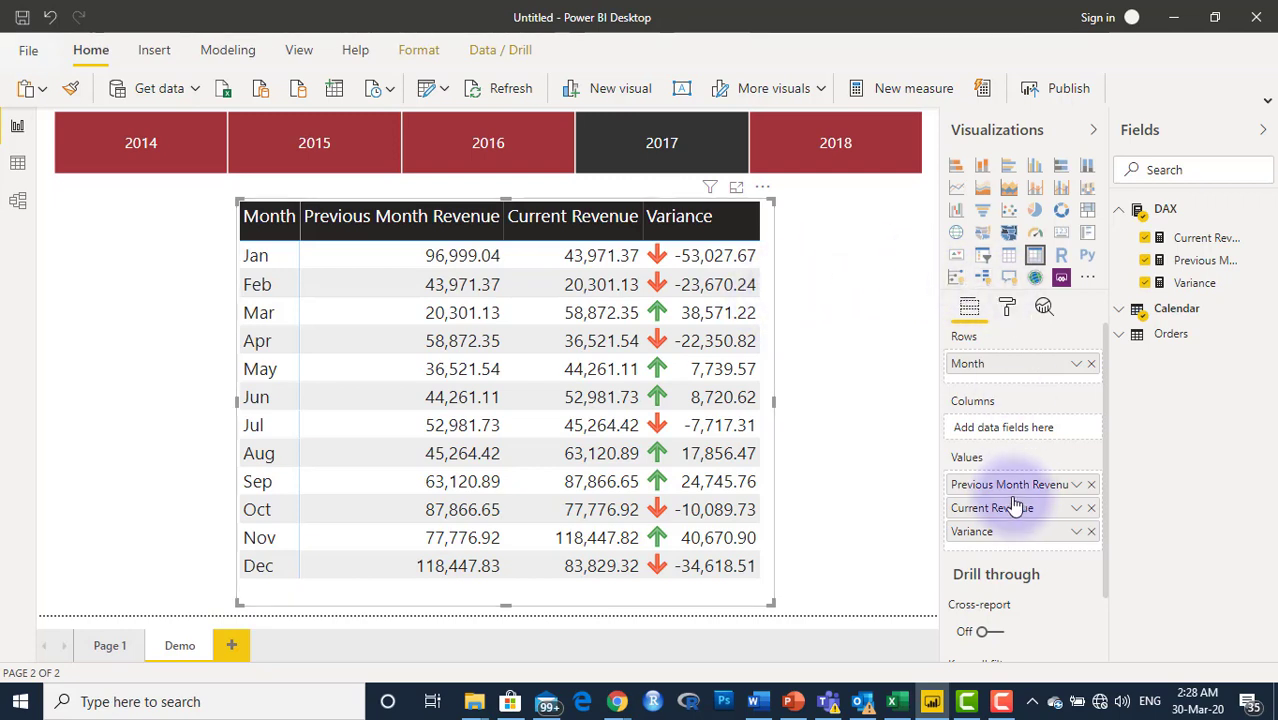
pyautogui.click(1076, 536)
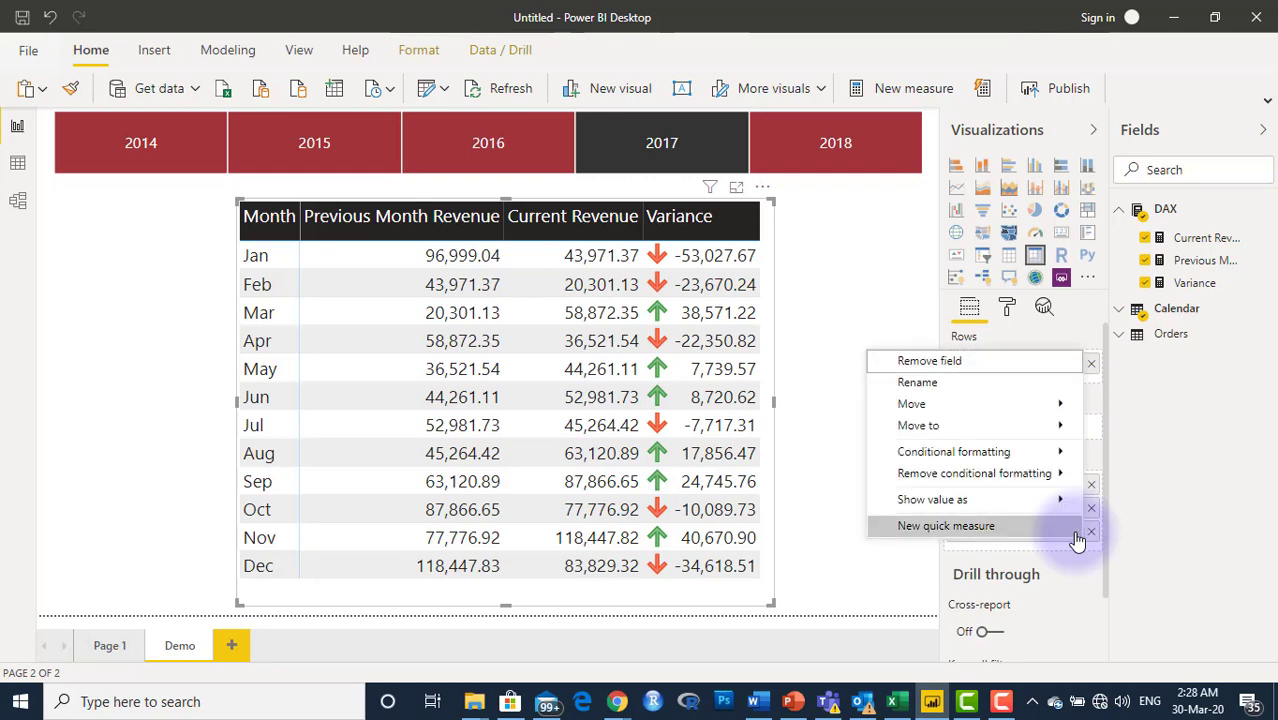
pyautogui.moveTo(1013, 451)
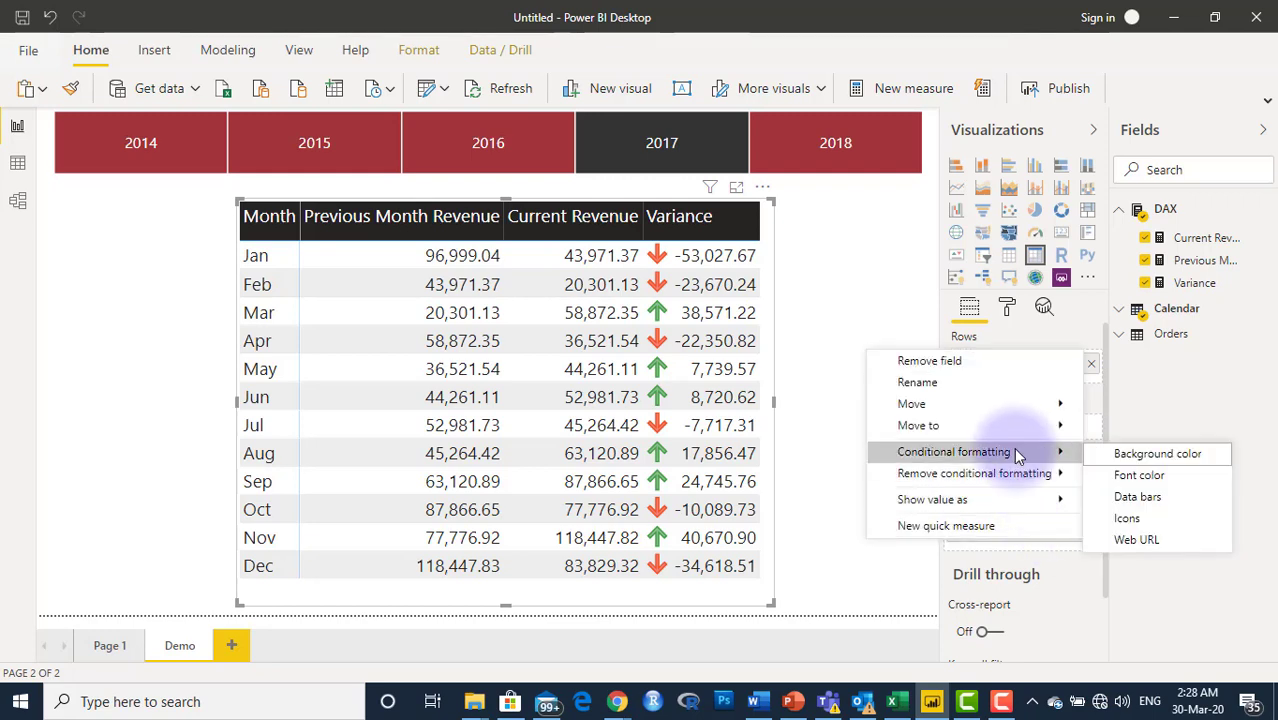
pyautogui.click(1125, 520)
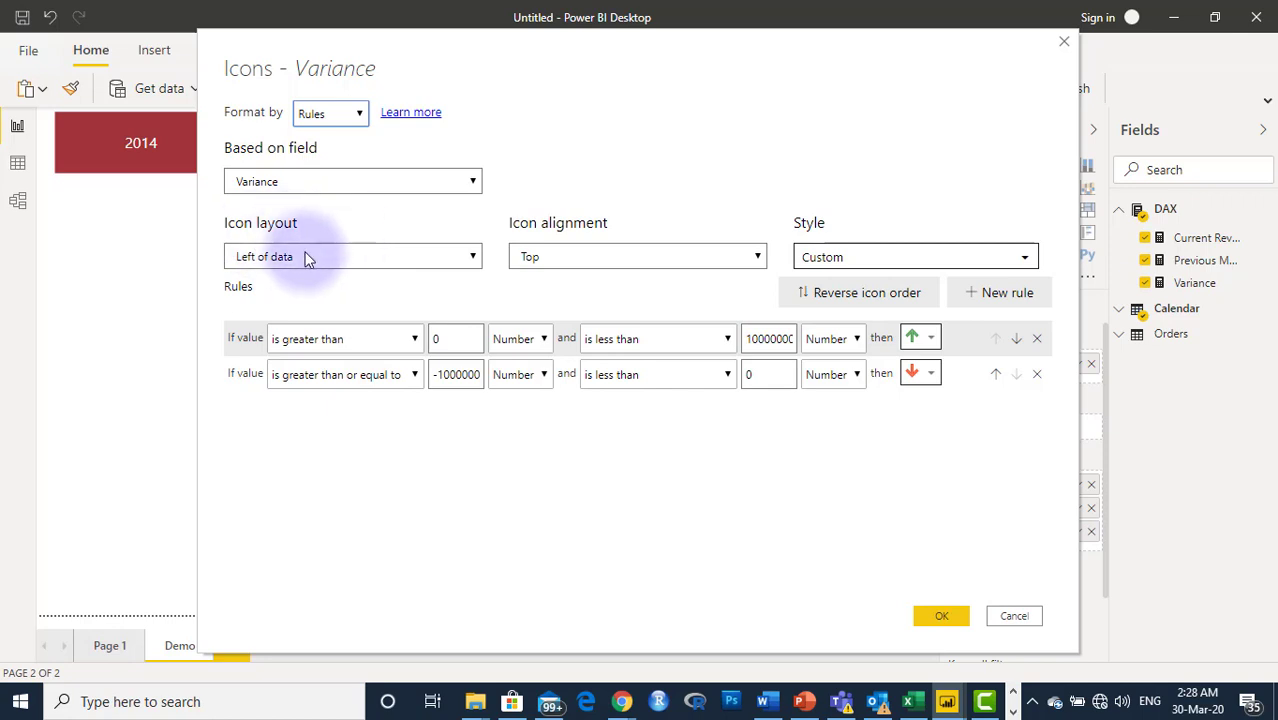
pyautogui.click(442, 257)
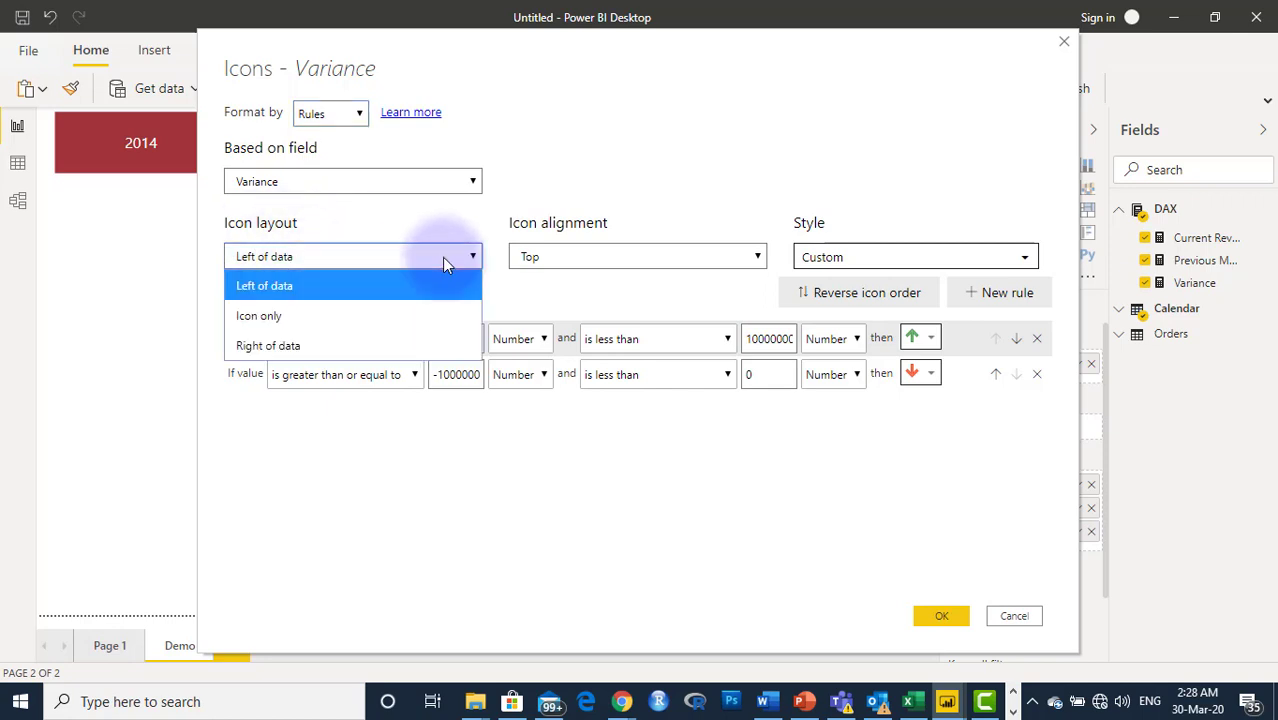
pyautogui.click(377, 318)
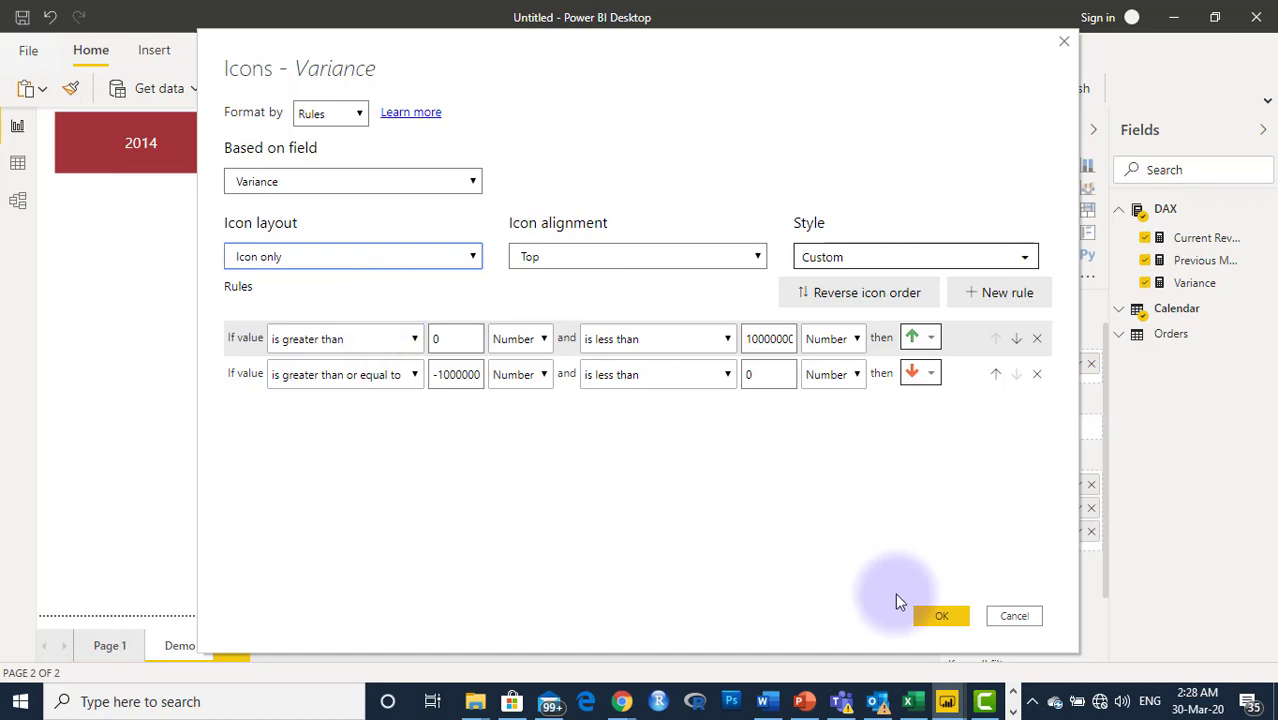
pyautogui.click(940, 616)
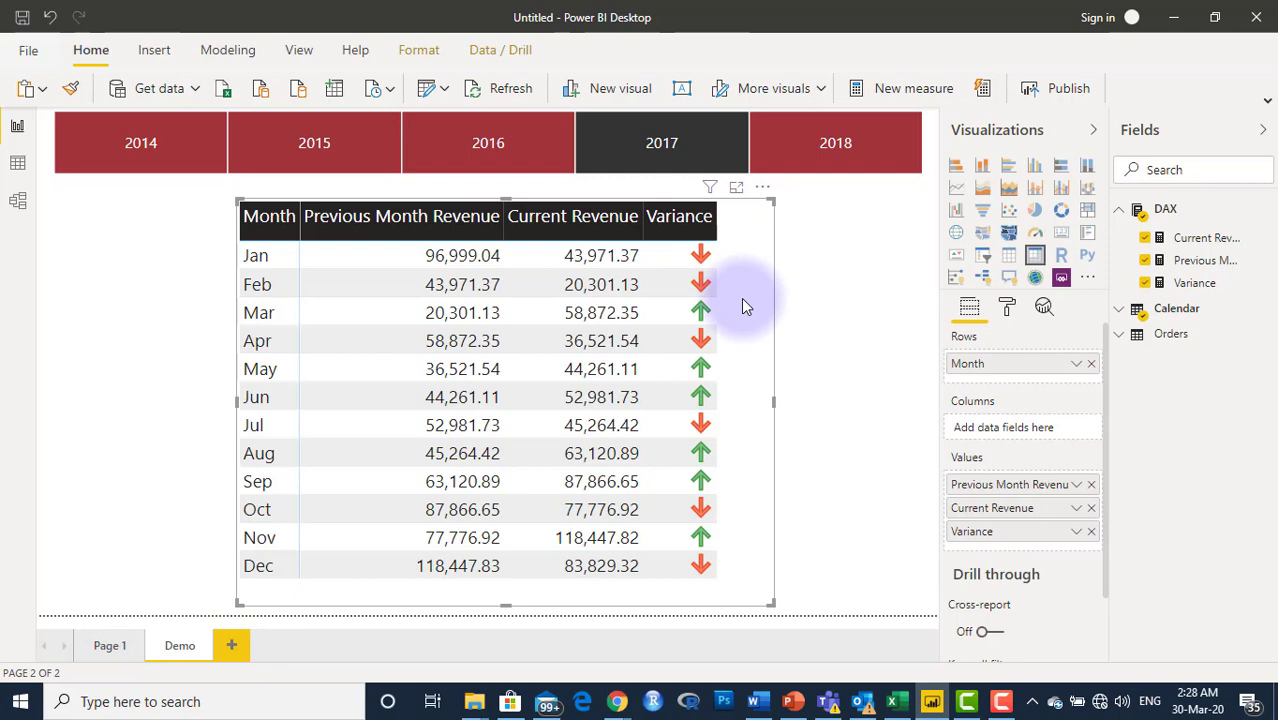
# Step: Rename the Variance field in the matrix's values to Indicator
pyautogui.doubleClick(979, 540)
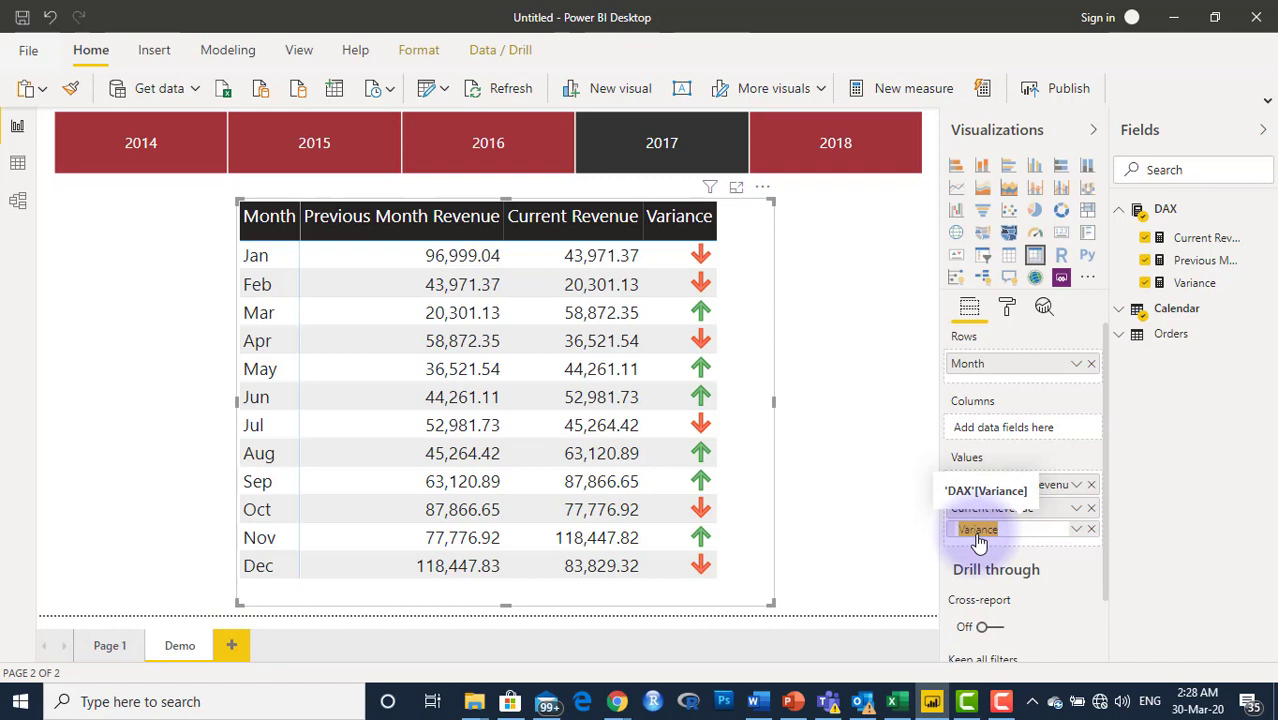
pyautogui.write('Indicator')
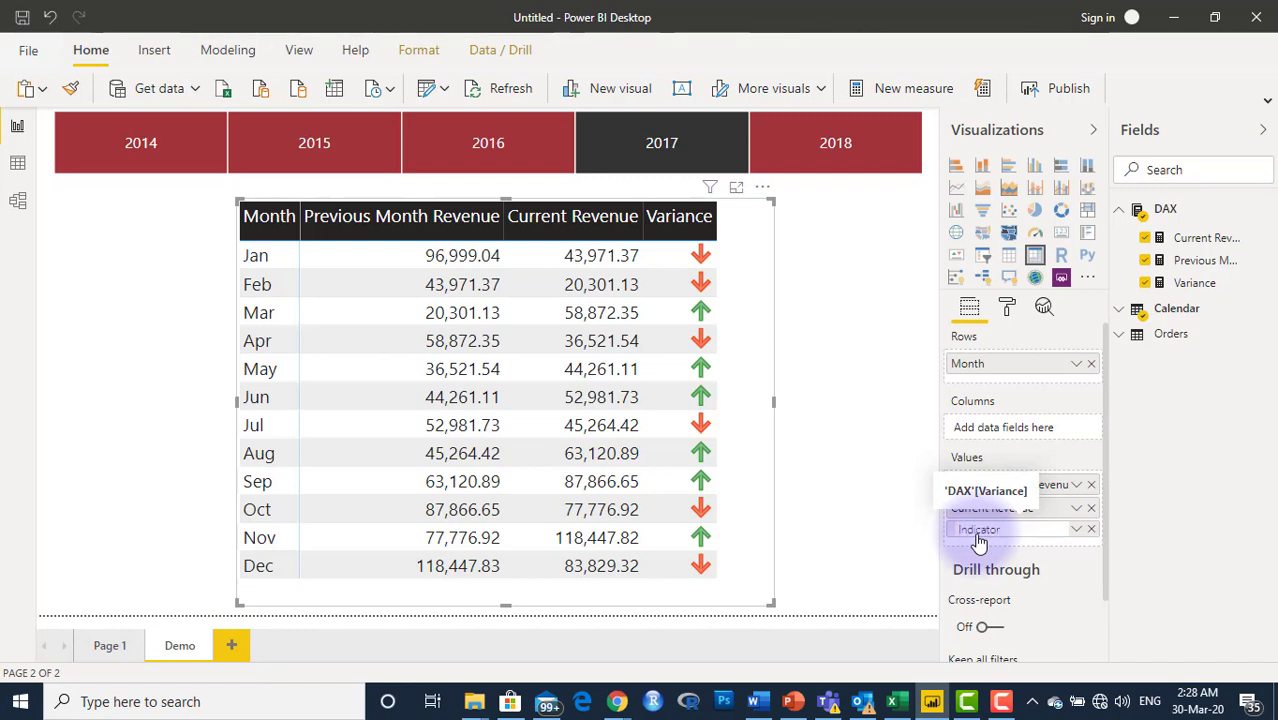
pyautogui.press('Return')
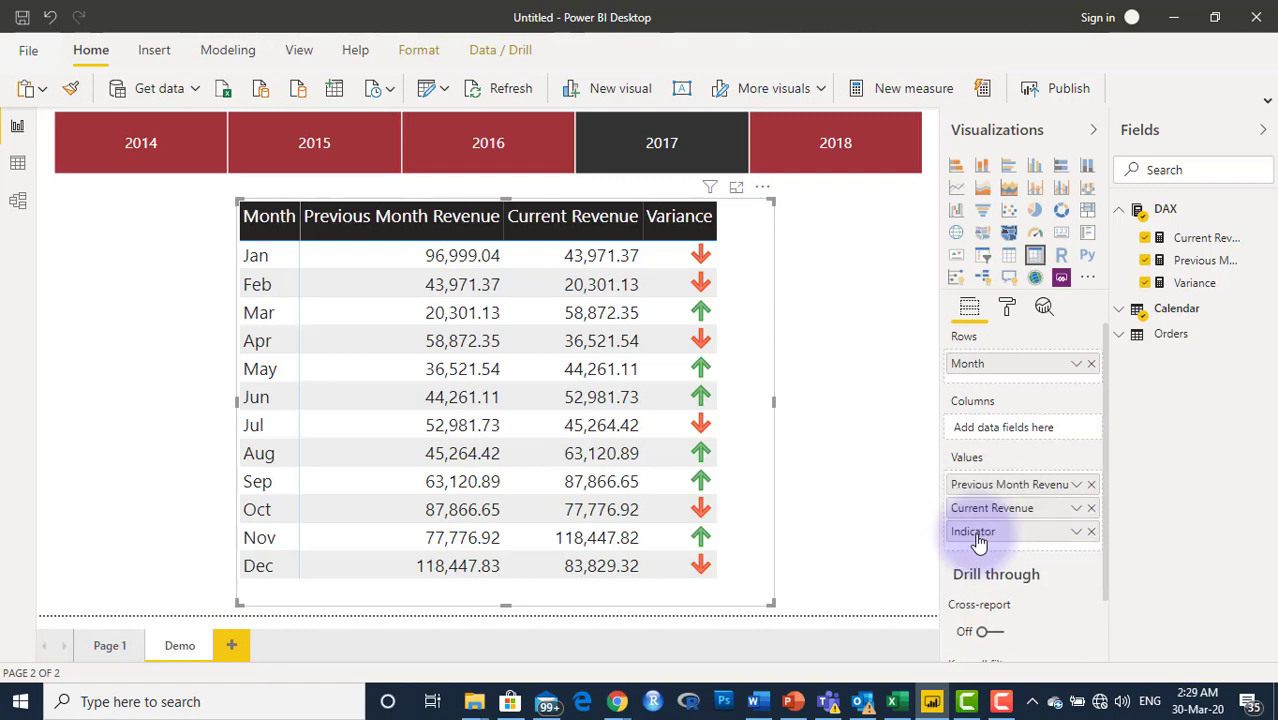